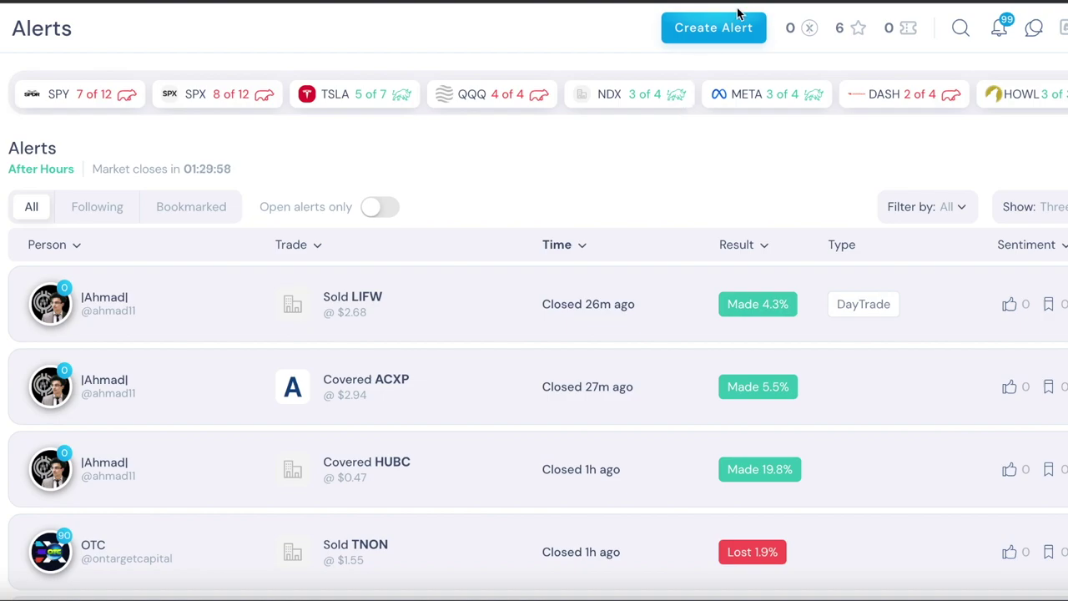
# Scroll up and down through the Alerts list of closed trades.
pyautogui.scroll(-1, 567, 183)
pyautogui.scroll(1, 567, 186)
pyautogui.scroll(-10, 150, 242)
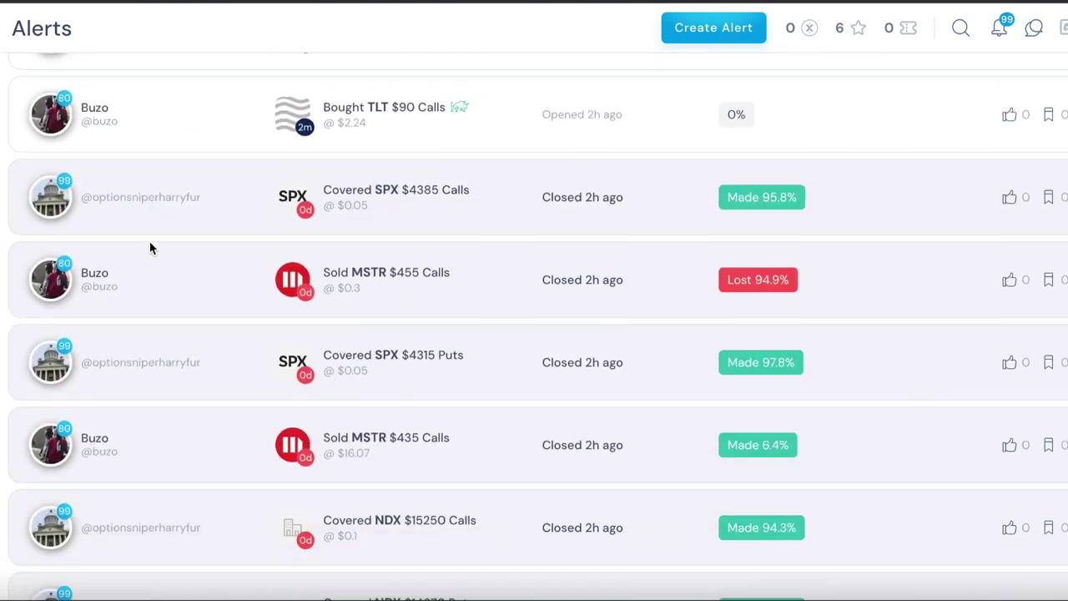
pyautogui.scroll(-3, 149, 241)
pyautogui.scroll(15, 149, 241)
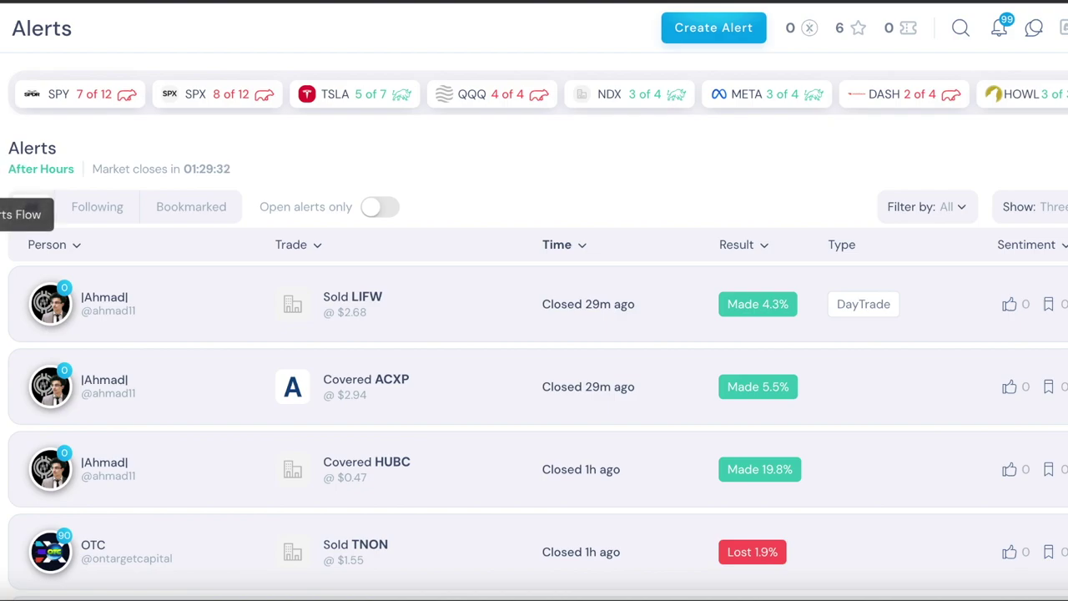
# Visit the Feed page, then return to the Alerts list and scroll it.
pyautogui.click(3, 214)
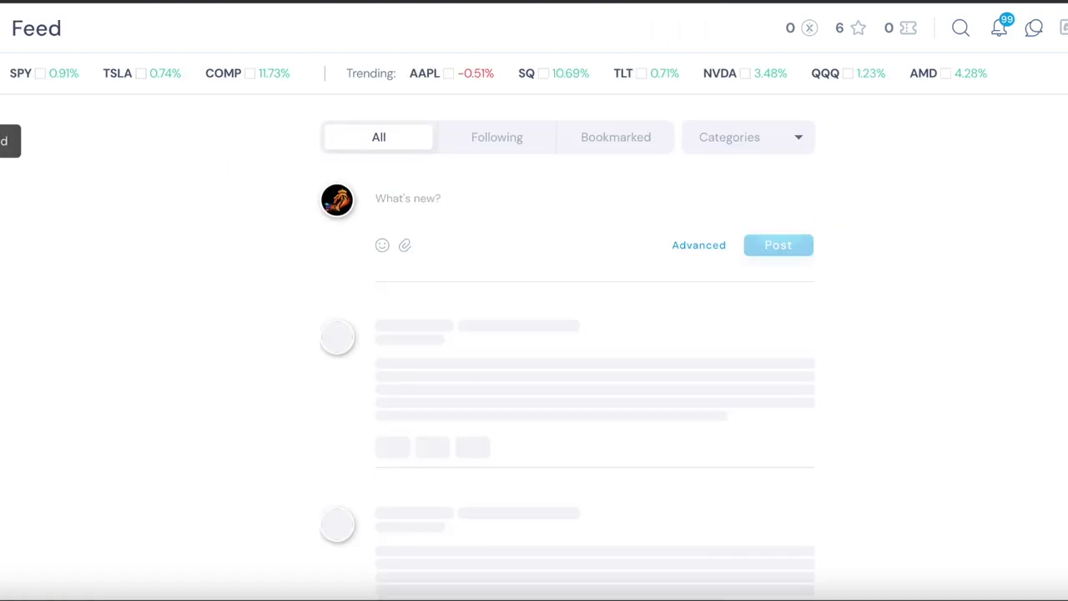
pyautogui.click(2, 180)
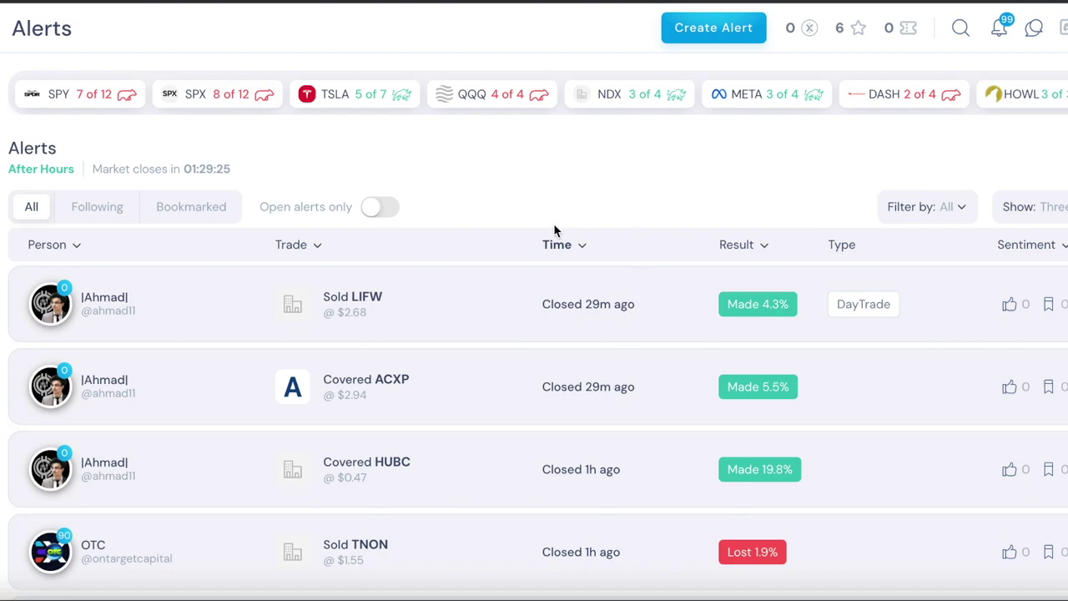
pyautogui.scroll(-1, 543, 243)
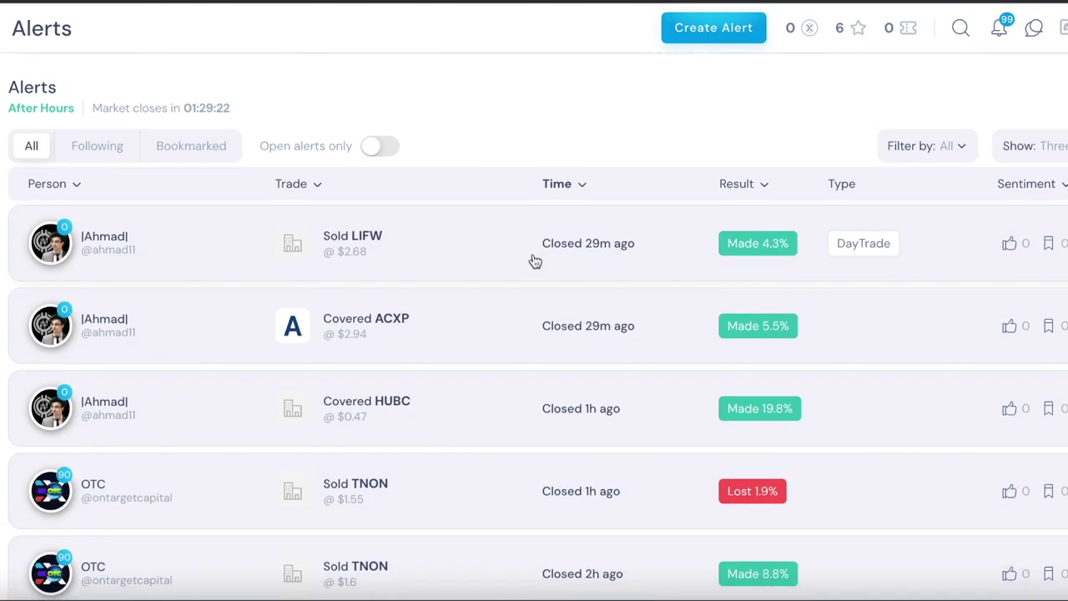
pyautogui.scroll(1, 534, 260)
# Filter alerts to followed traders only, then switch back to All alerts.
pyautogui.click(122, 187)
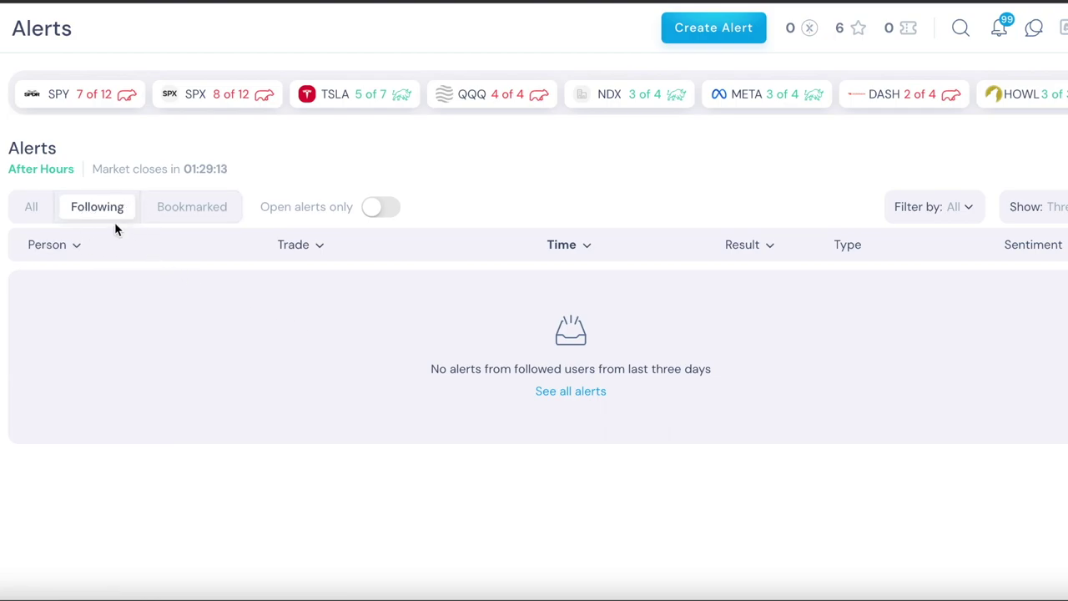
pyautogui.click(34, 212)
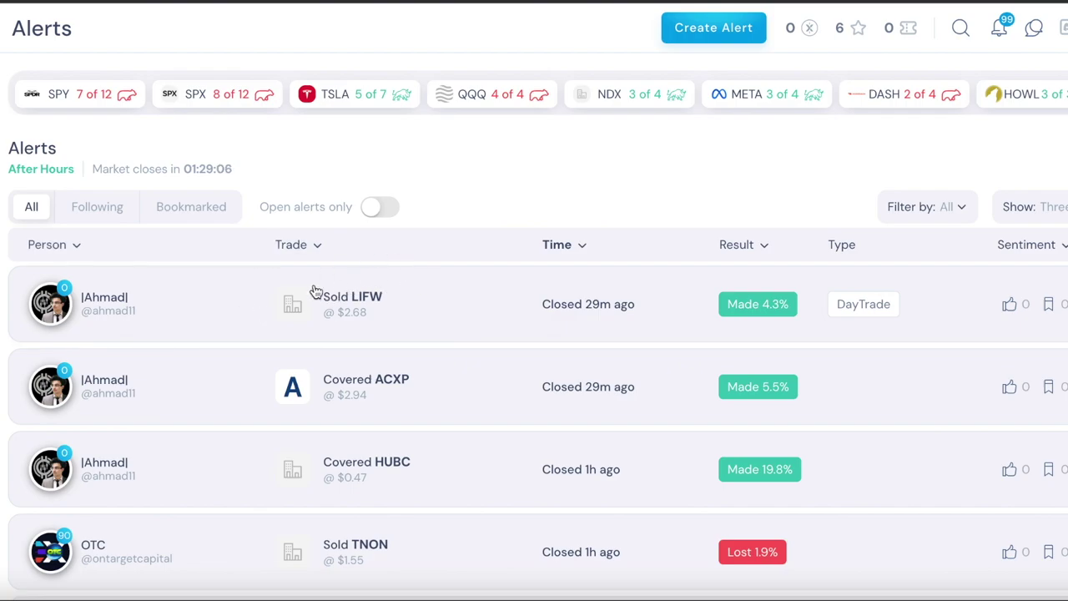
pyautogui.scroll(-3, 366, 345)
pyautogui.scroll(3, 366, 346)
pyautogui.click(959, 209)
pyautogui.click(994, 170)
pyautogui.click(1035, 207)
pyautogui.click(1035, 207)
pyautogui.scroll(-1, 684, 293)
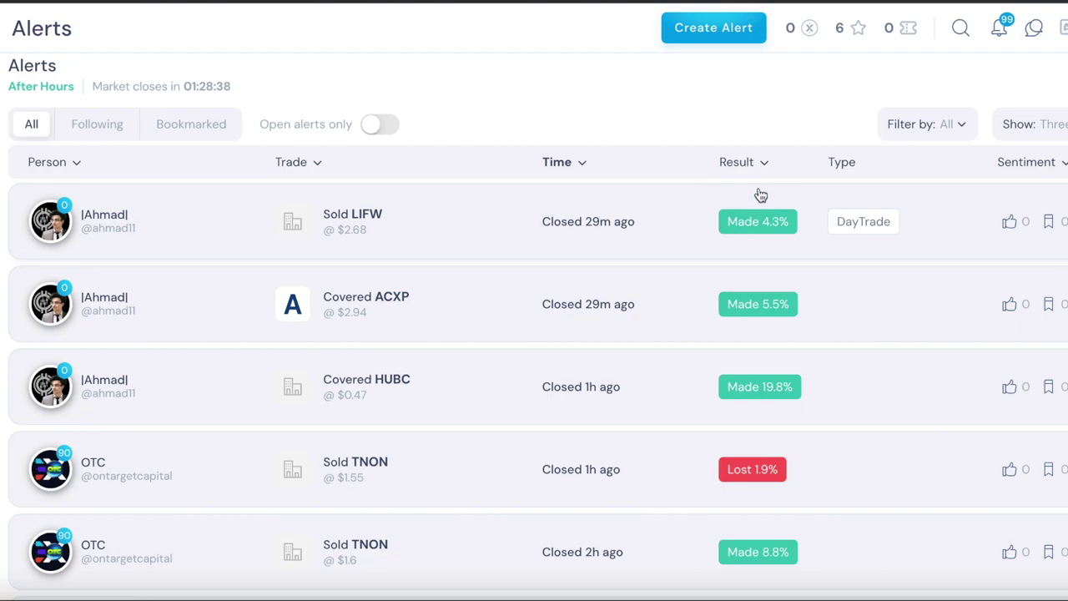
pyautogui.scroll(-1, 790, 401)
pyautogui.scroll(-2, 792, 403)
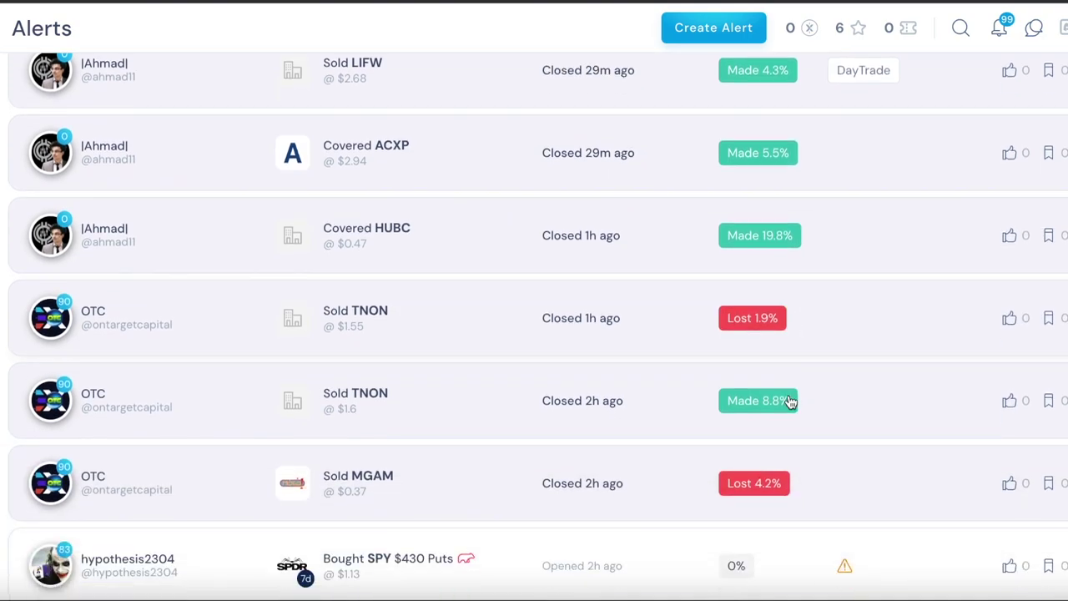
pyautogui.scroll(4, 844, 311)
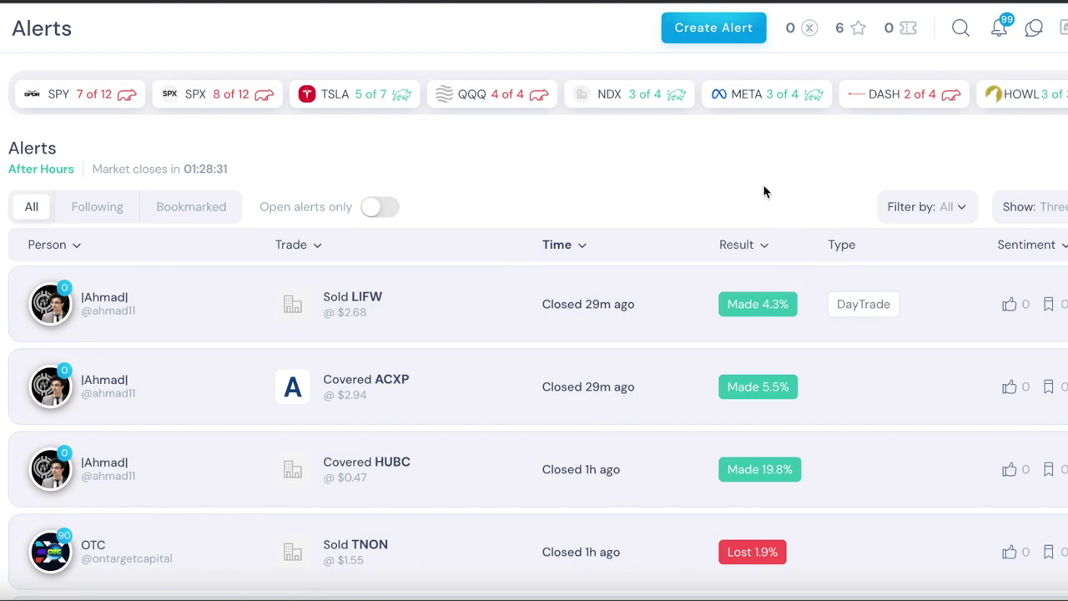
# Start a new alert with Create Alert and highlight the form's instructions.
pyautogui.click(712, 27)
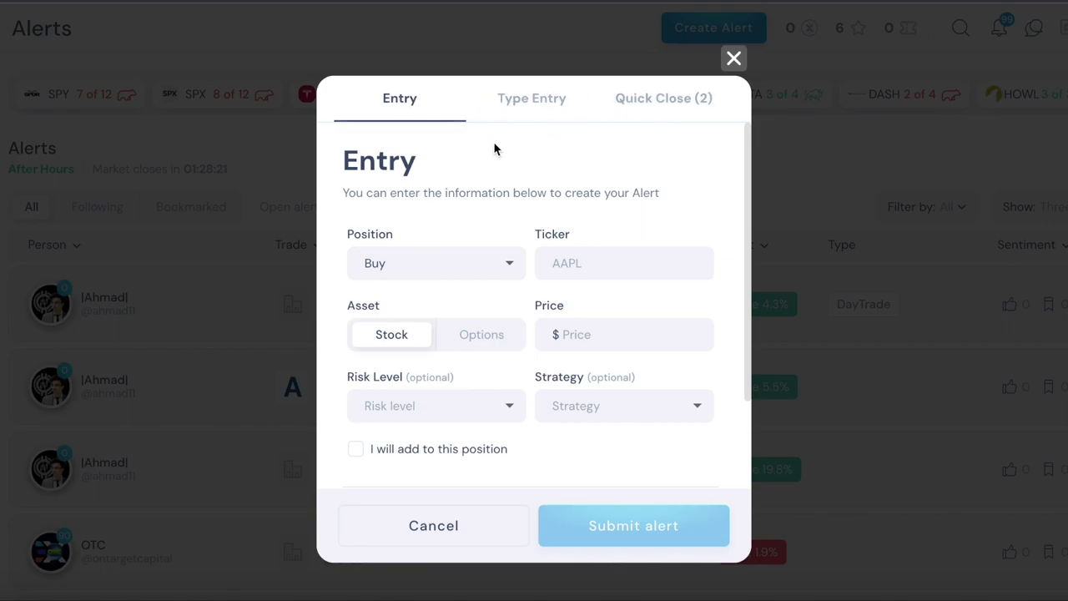
pyautogui.moveTo(365, 193); pyautogui.dragTo(533, 194)
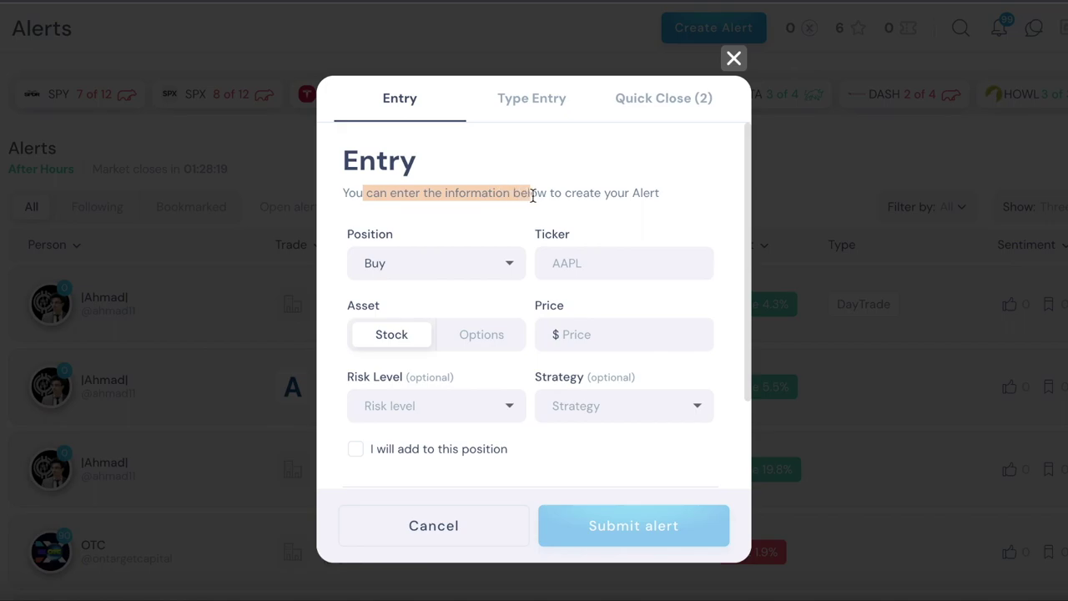
pyautogui.click(441, 208)
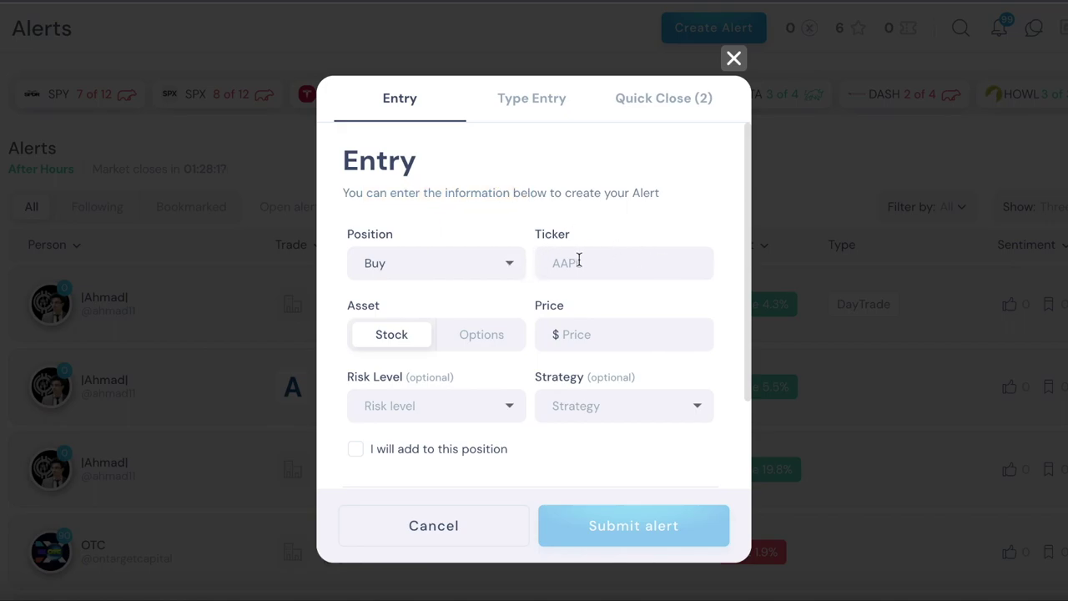
# Keep Buy as the position, enter ticker TSLA, and switch the asset to Options.
pyautogui.click(413, 270)
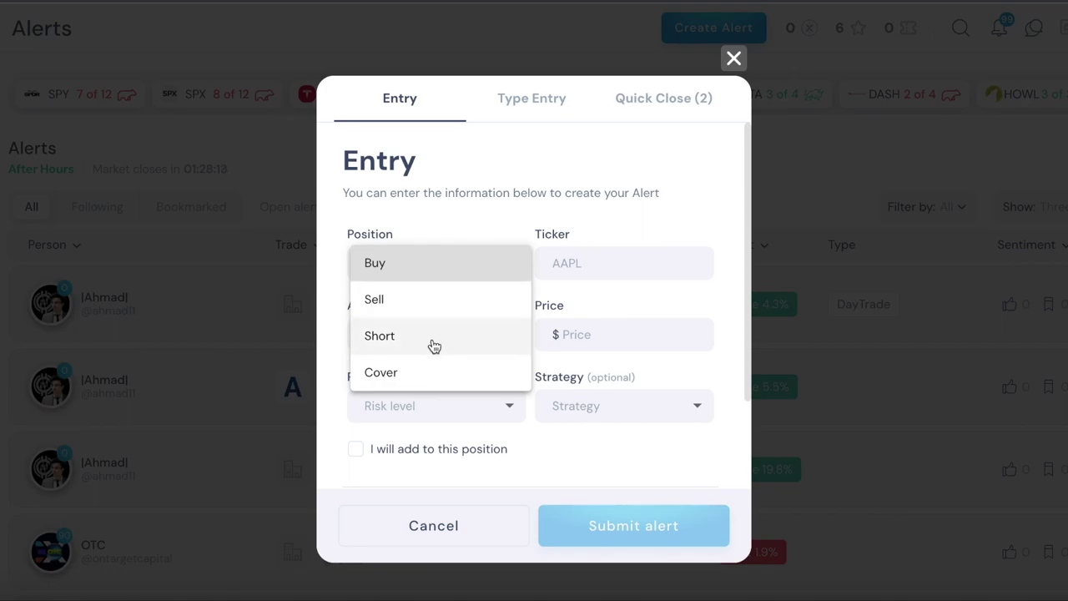
pyautogui.click(483, 227)
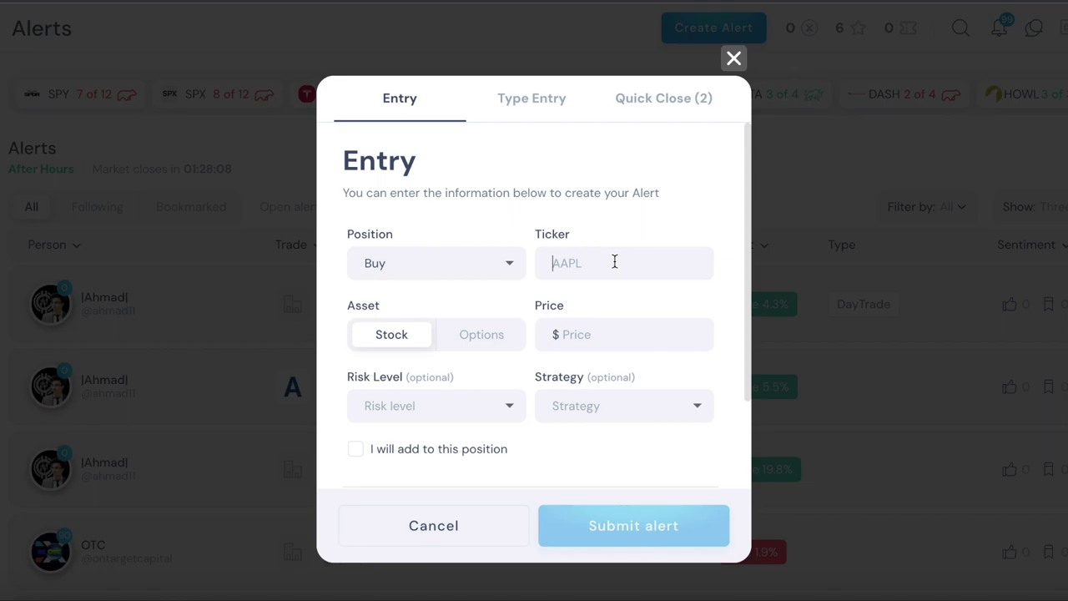
pyautogui.click(614, 262)
pyautogui.write('TSLA')
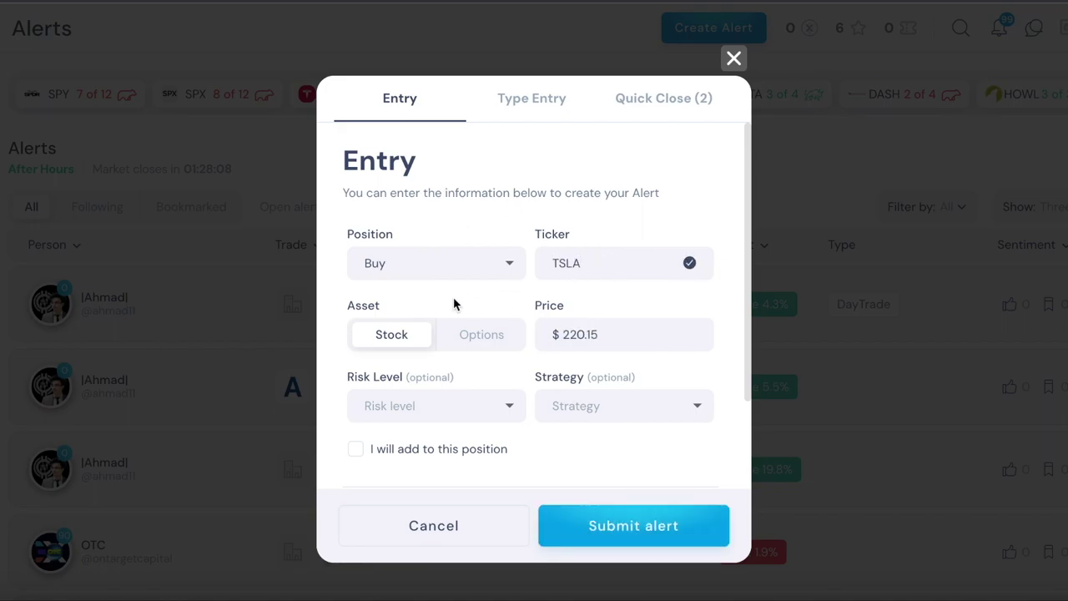
pyautogui.click(490, 346)
# Switch the asset back to Stock and change the entry price from 220.15 to 215.
pyautogui.scroll(-1, 570, 343)
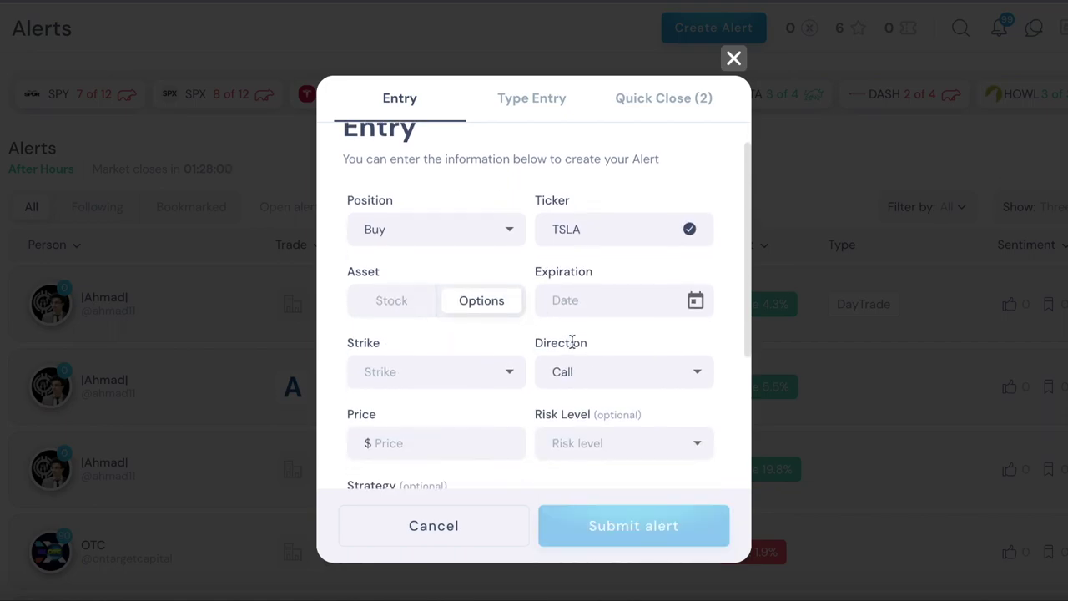
pyautogui.click(421, 307)
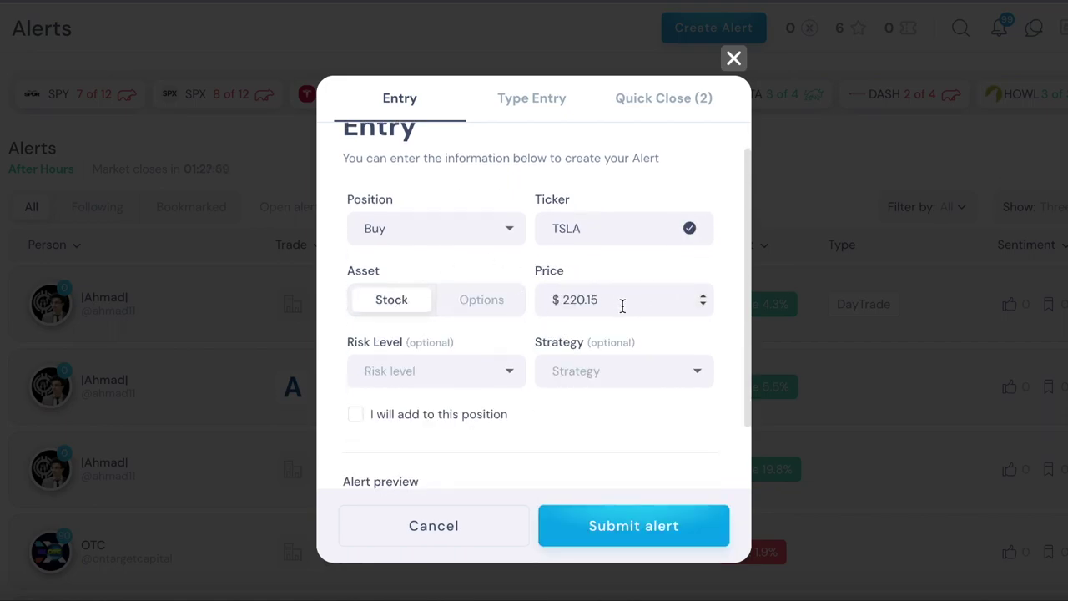
pyautogui.click(581, 307)
pyautogui.moveTo(635, 301); pyautogui.dragTo(562, 301)
pyautogui.write('215')
# Set the risk level to Standard and leave the strategy unselected.
pyautogui.click(442, 370)
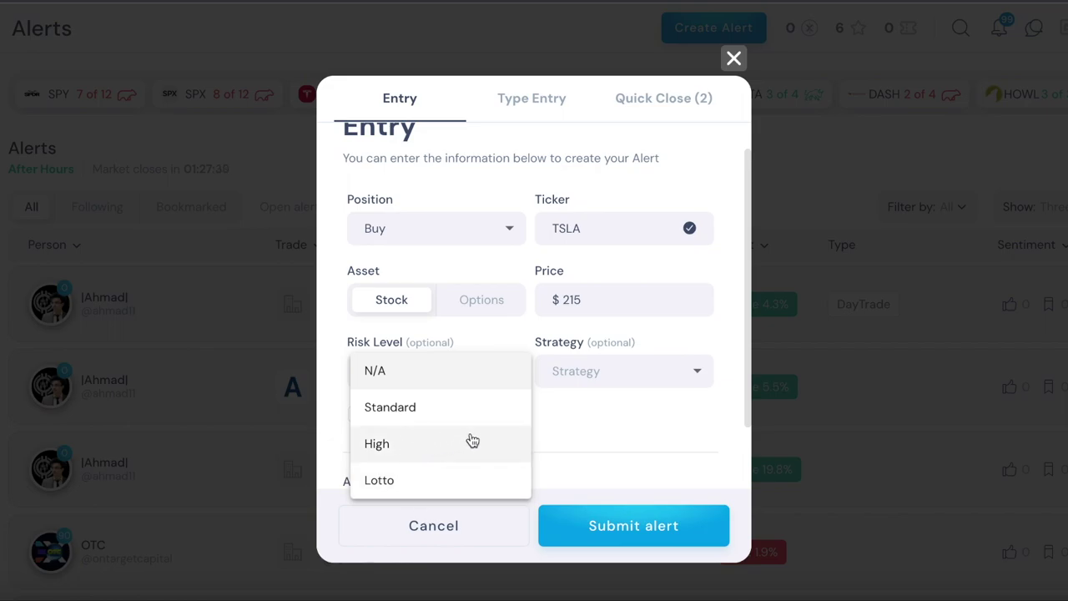
pyautogui.click(434, 406)
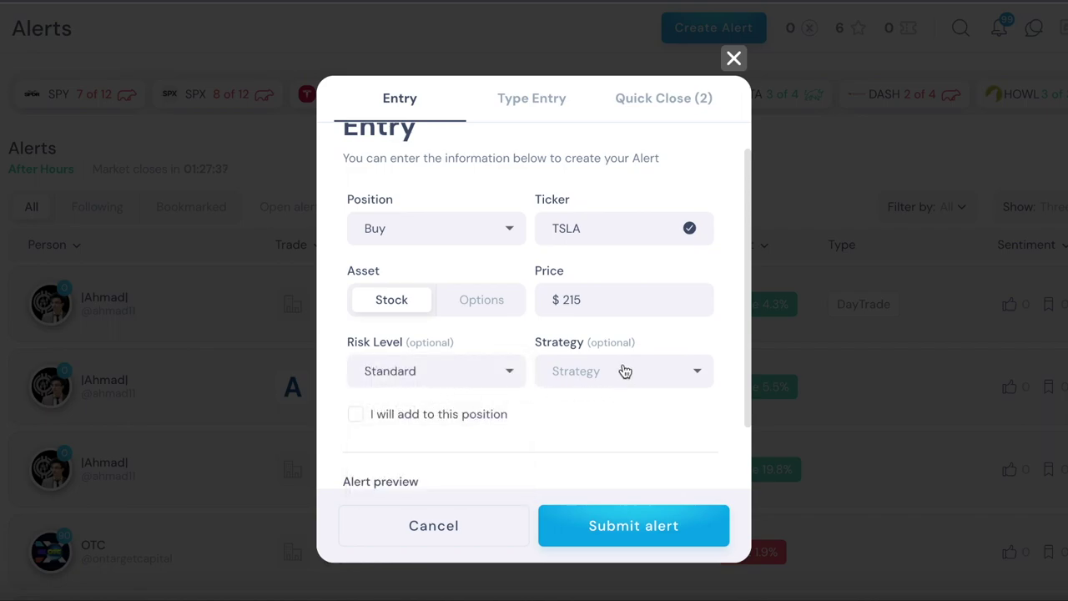
pyautogui.scroll(-1, 625, 371)
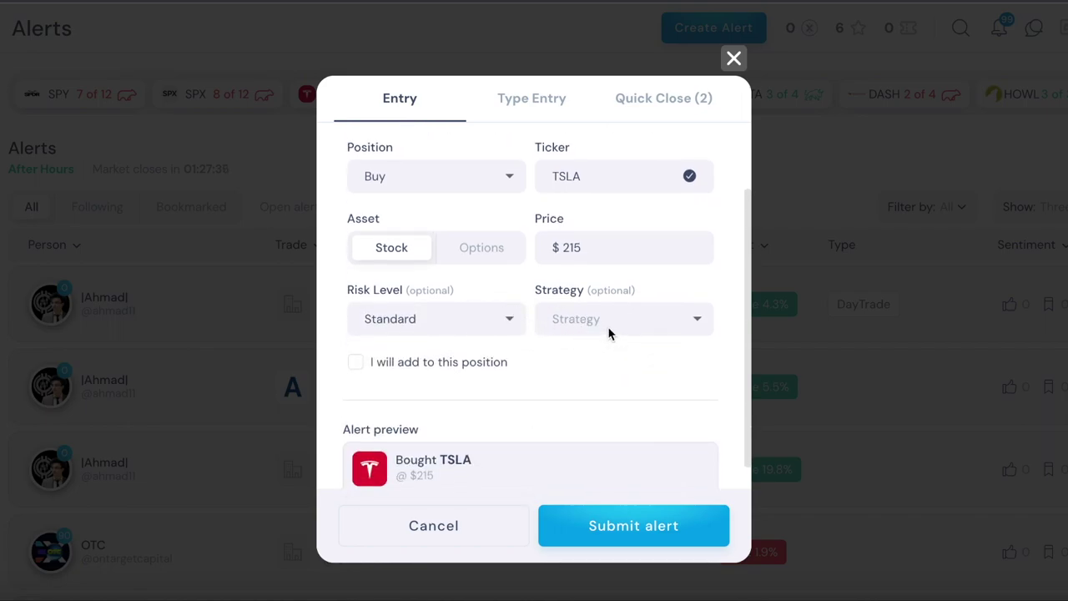
pyautogui.click(612, 325)
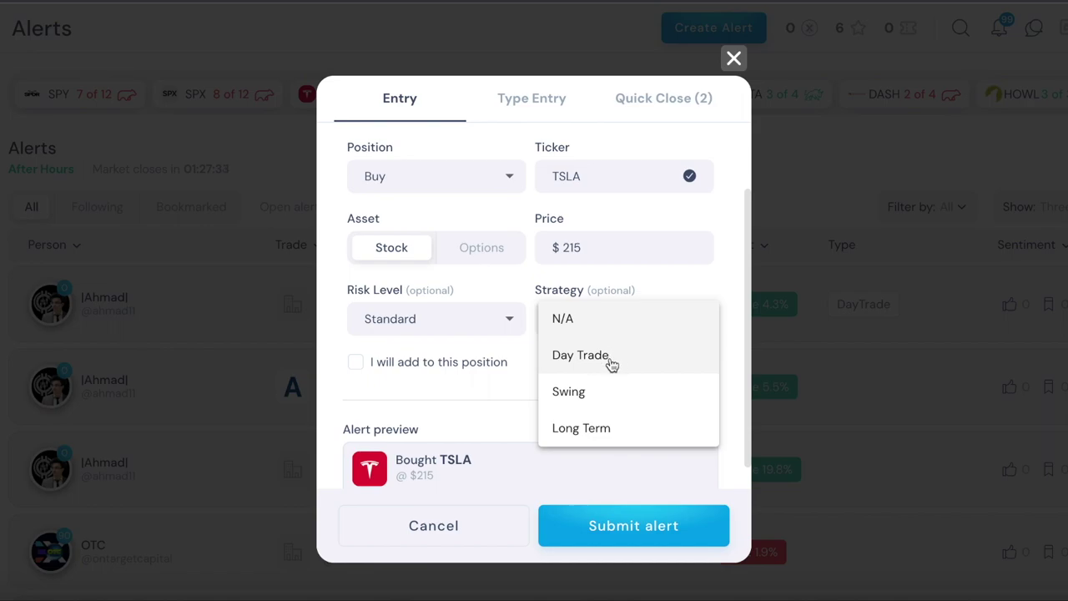
pyautogui.click(511, 387)
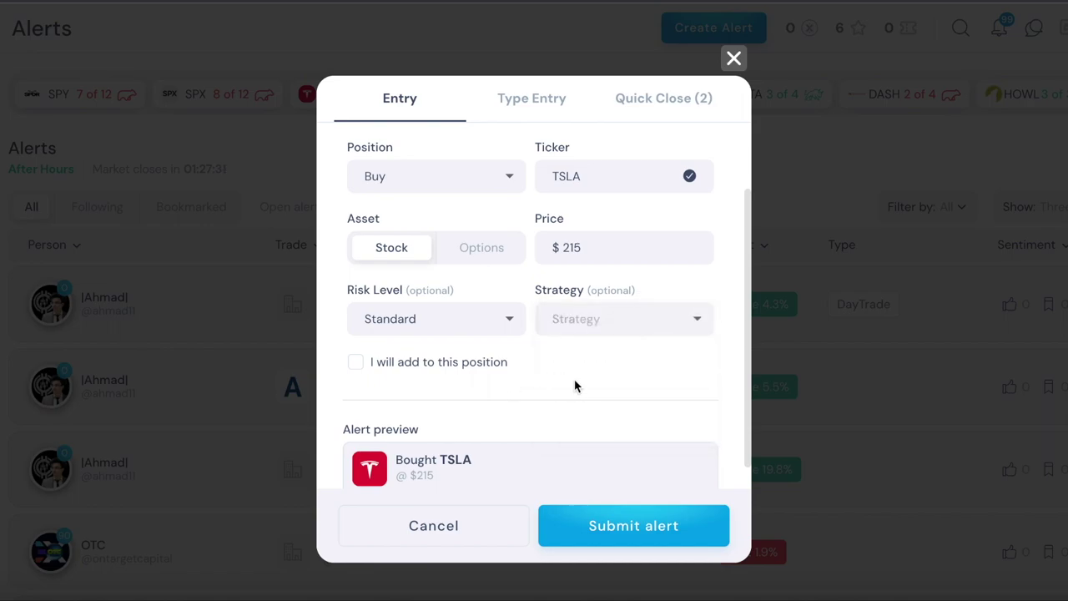
pyautogui.scroll(-1, 574, 386)
# Tick 'I will add to this position' and highlight its label for emphasis.
pyautogui.click(357, 336)
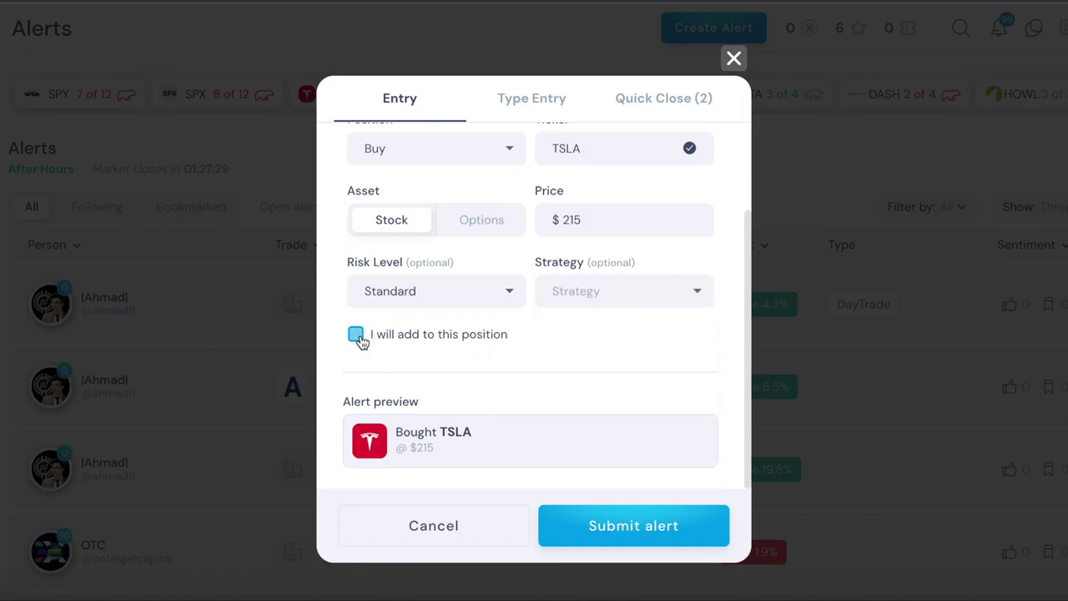
pyautogui.moveTo(504, 334); pyautogui.dragTo(377, 334)
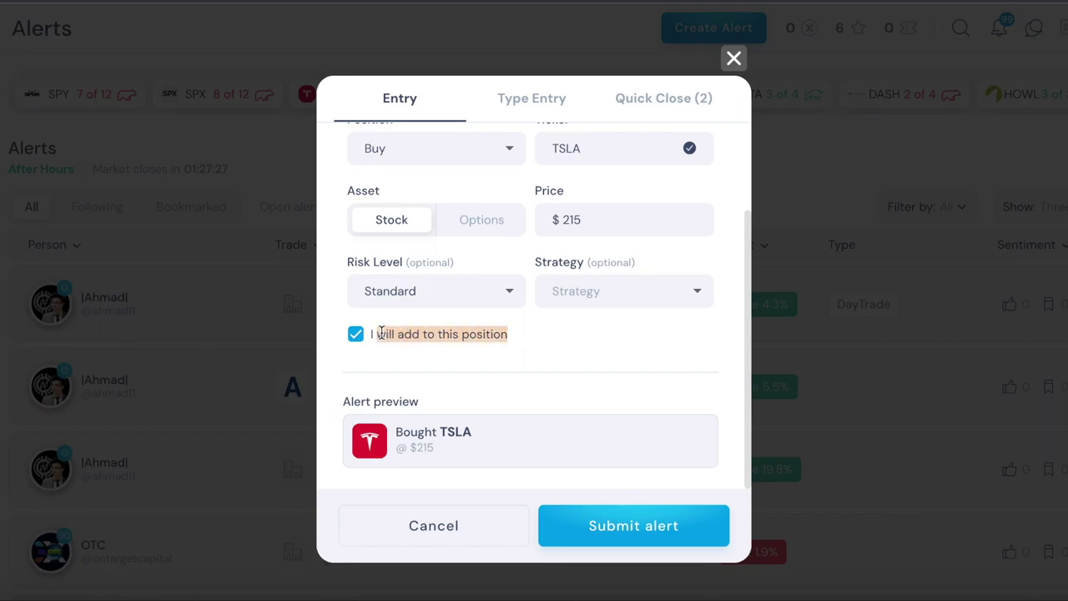
pyautogui.click(377, 334)
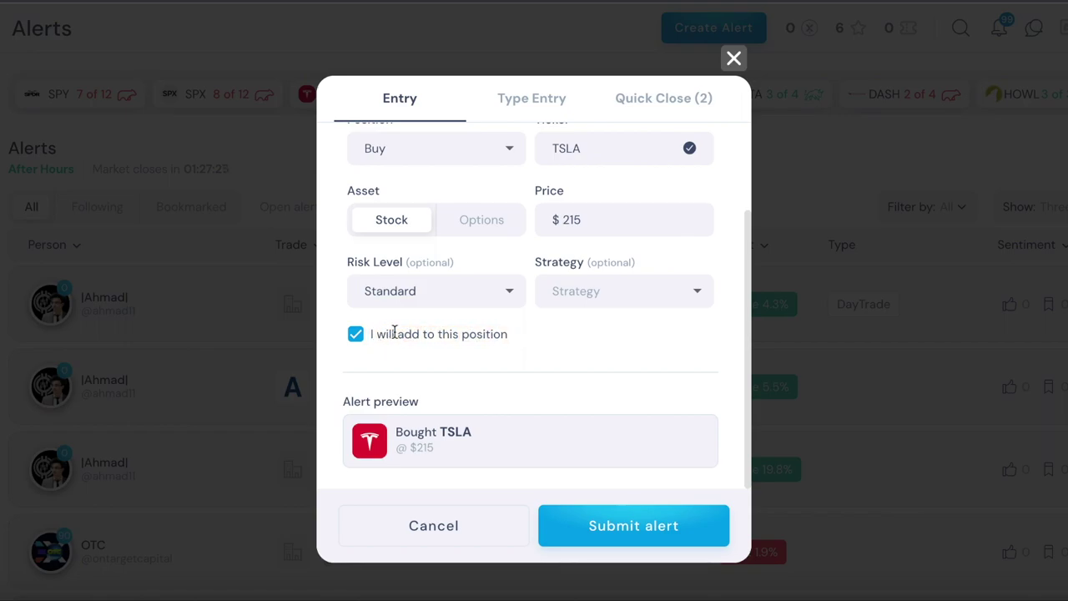
pyautogui.moveTo(505, 334); pyautogui.dragTo(386, 333)
pyautogui.click(393, 334)
pyautogui.moveTo(494, 338); pyautogui.dragTo(450, 338)
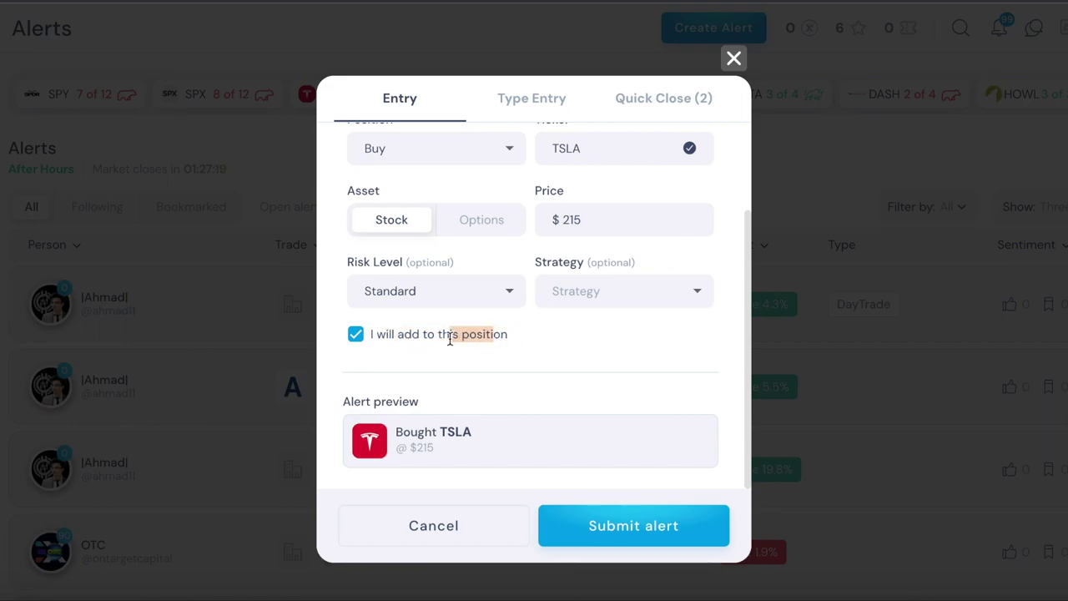
pyautogui.click(531, 333)
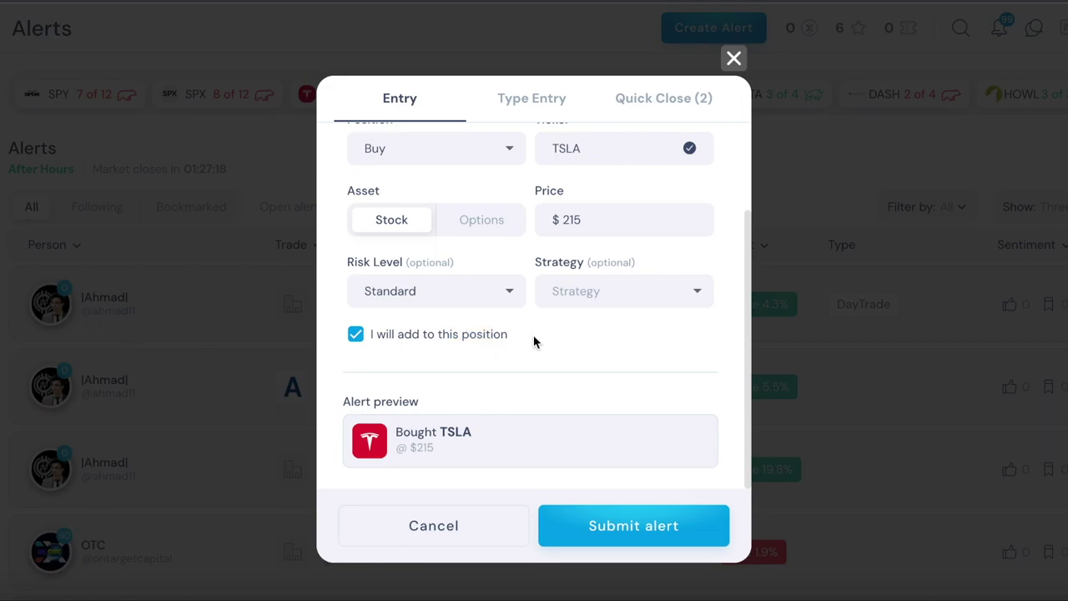
pyautogui.tripleClick(419, 333)
pyautogui.click(501, 330)
# Switch the TSLA alert's asset from Stock to Options.
pyautogui.scroll(3, 501, 332)
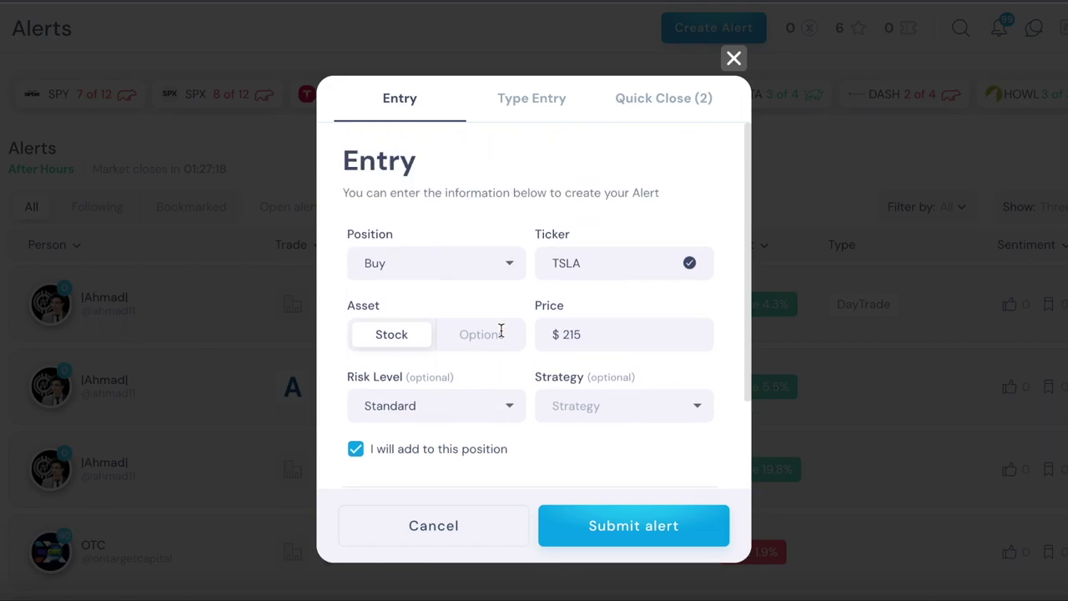
pyautogui.scroll(-2, 487, 300)
pyautogui.scroll(2, 486, 300)
pyautogui.click(484, 336)
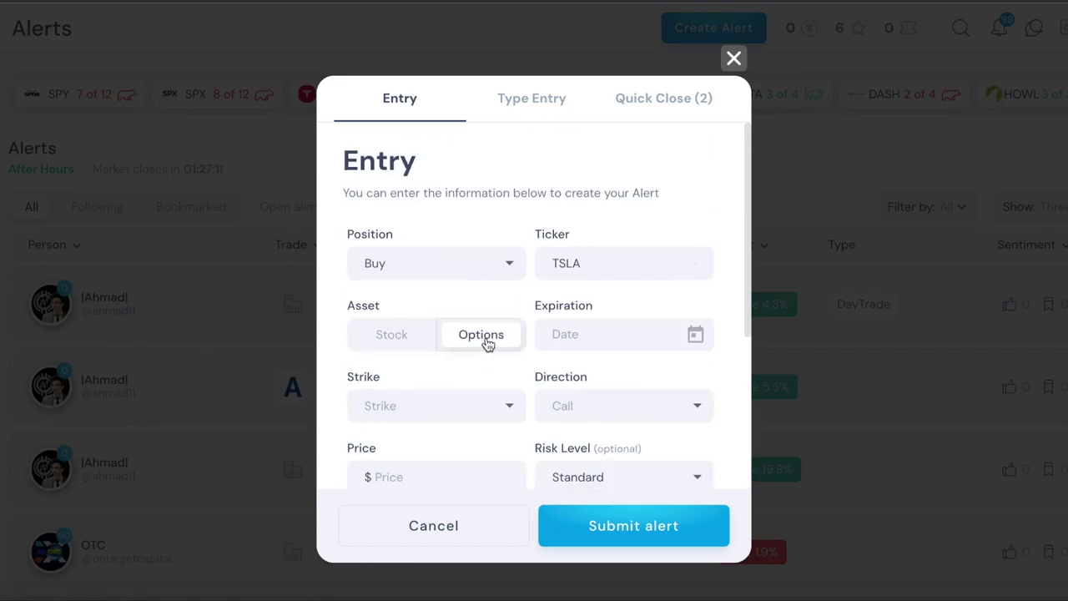
pyautogui.scroll(-1, 492, 334)
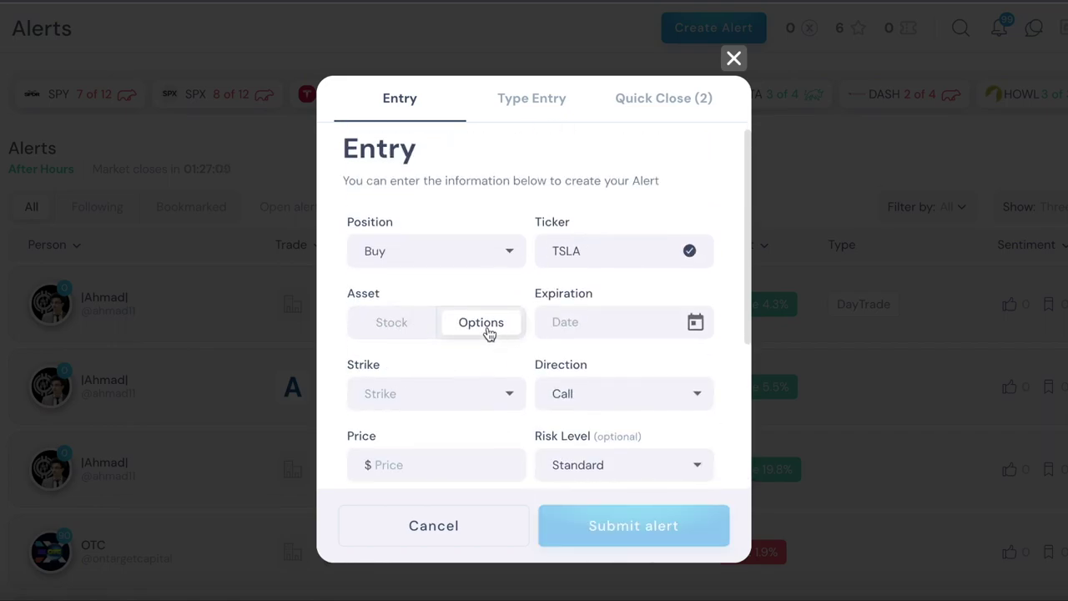
# Set the option expiration date to November 3, 2023.
pyautogui.click(700, 325)
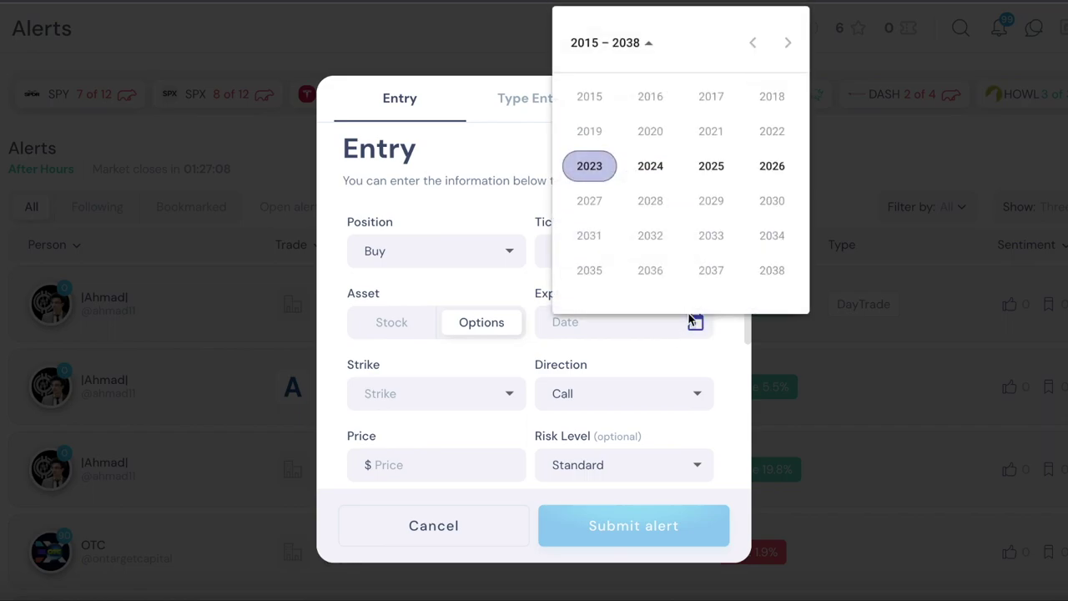
pyautogui.click(596, 172)
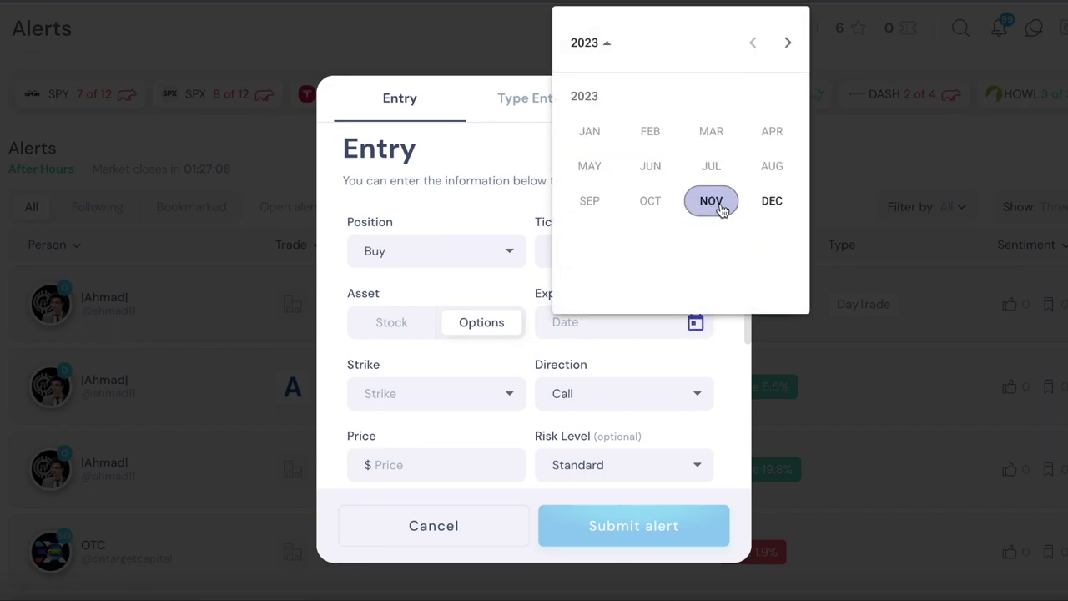
pyautogui.click(720, 209)
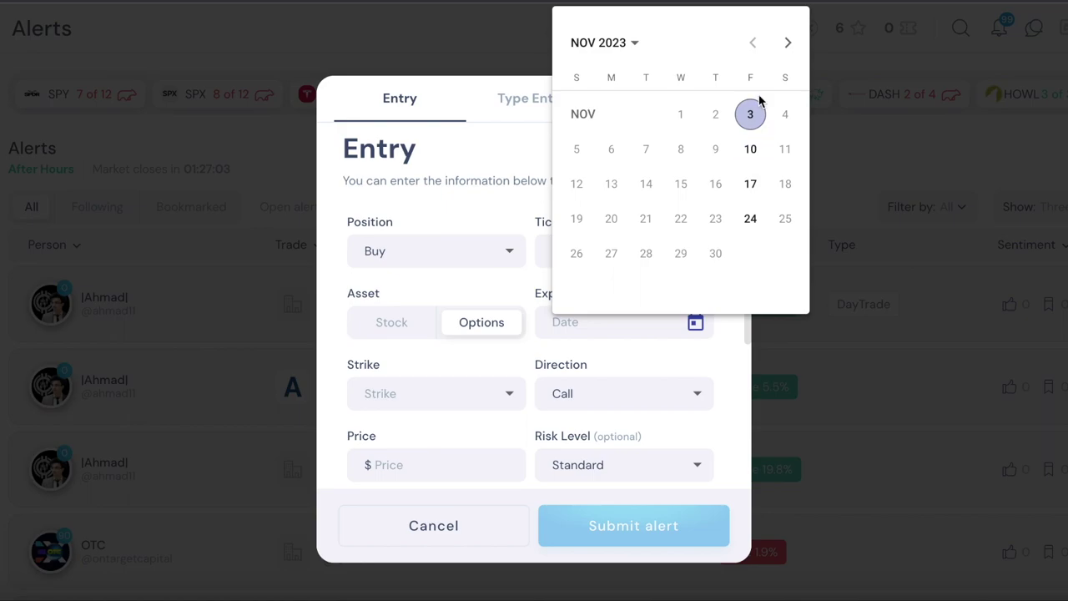
pyautogui.click(631, 344)
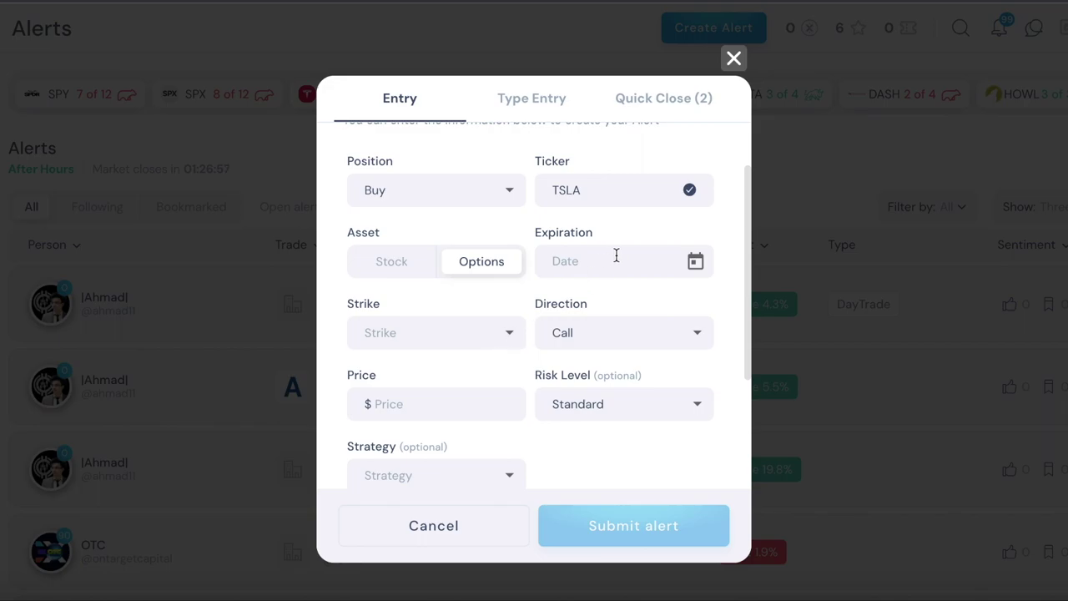
pyautogui.click(696, 263)
pyautogui.click(696, 265)
pyautogui.click(697, 267)
pyautogui.click(591, 430)
pyautogui.click(733, 464)
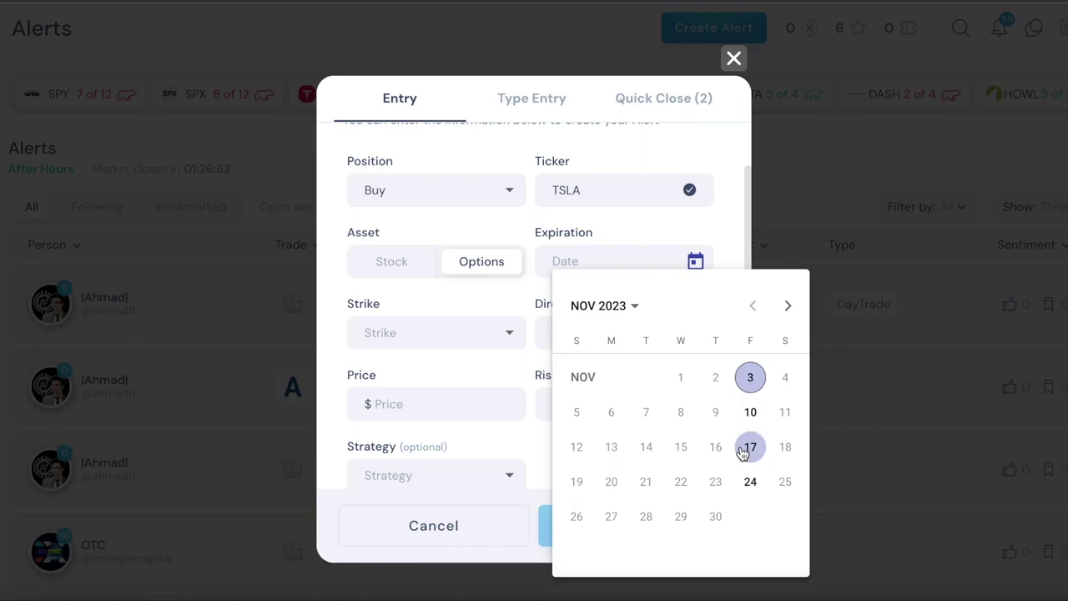
pyautogui.click(749, 377)
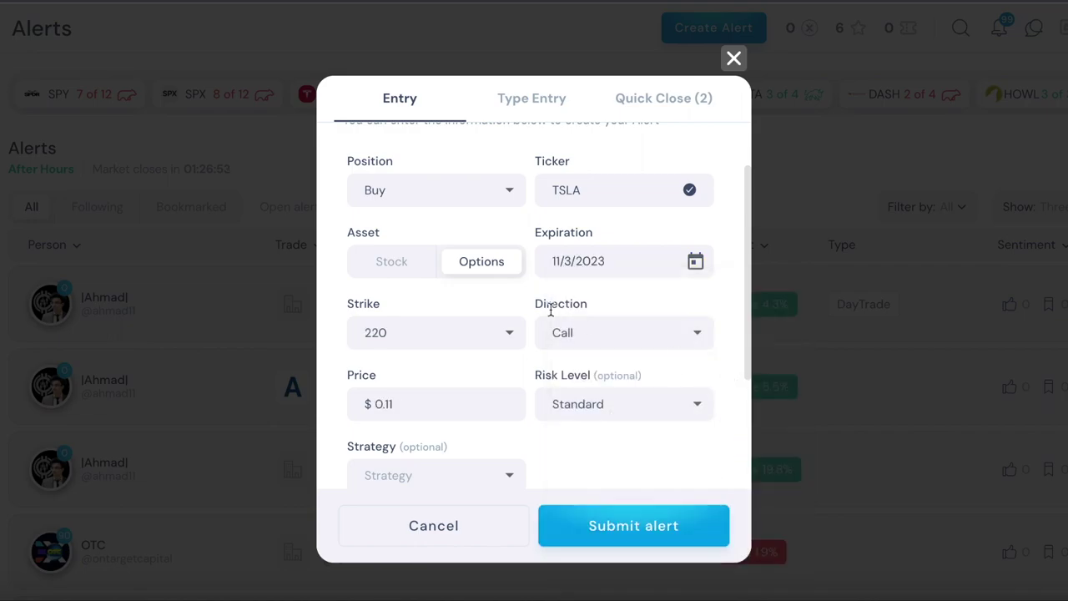
# Keep strike 220 and direction Call, and check the $0.11 option price.
pyautogui.click(497, 333)
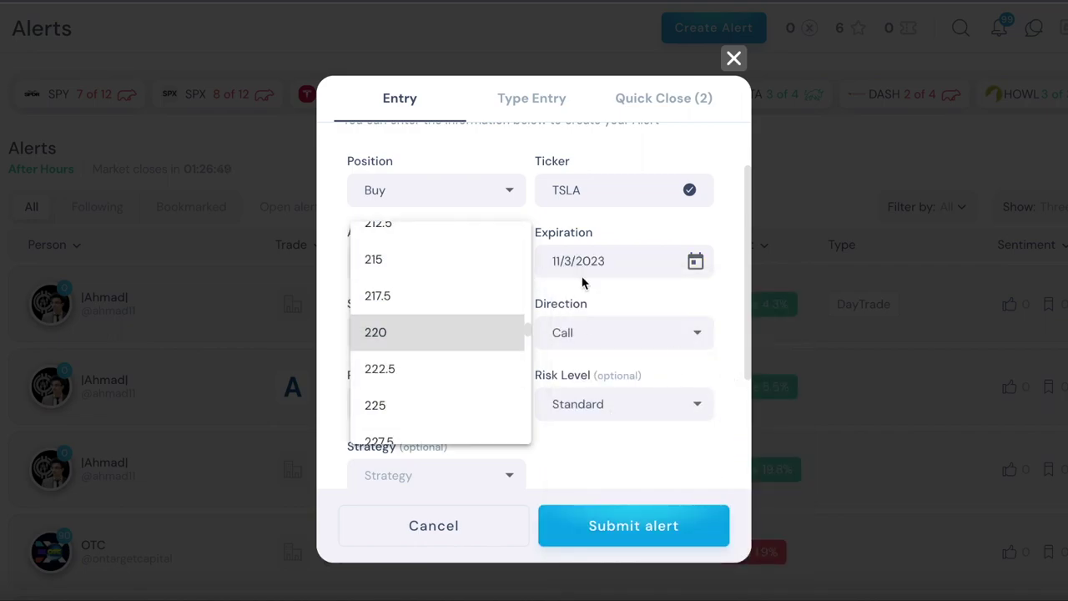
pyautogui.click(641, 305)
pyautogui.click(702, 334)
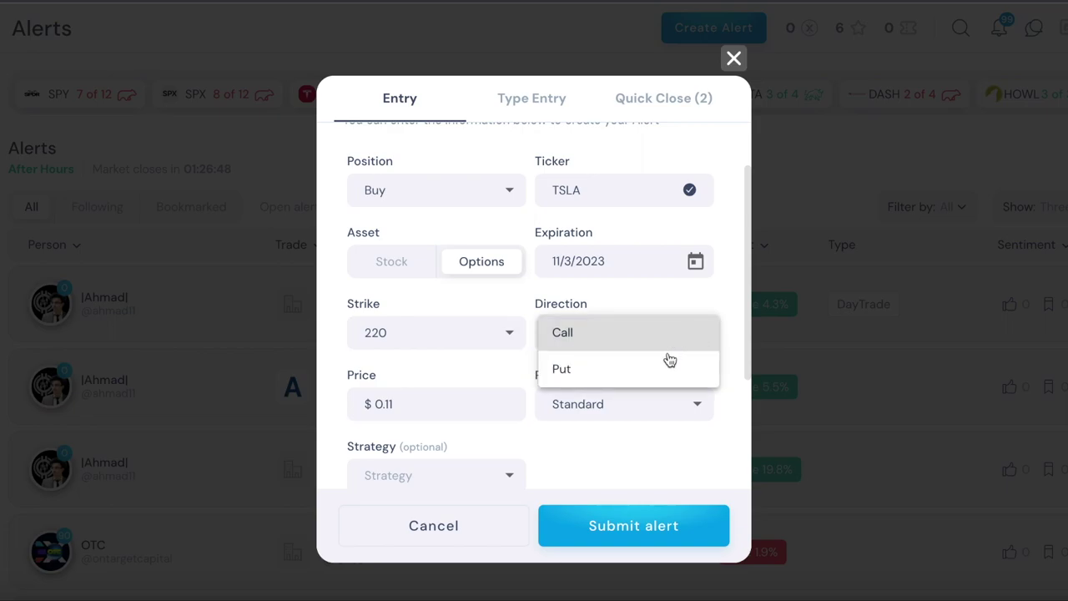
pyautogui.click(625, 292)
pyautogui.scroll(-1, 467, 399)
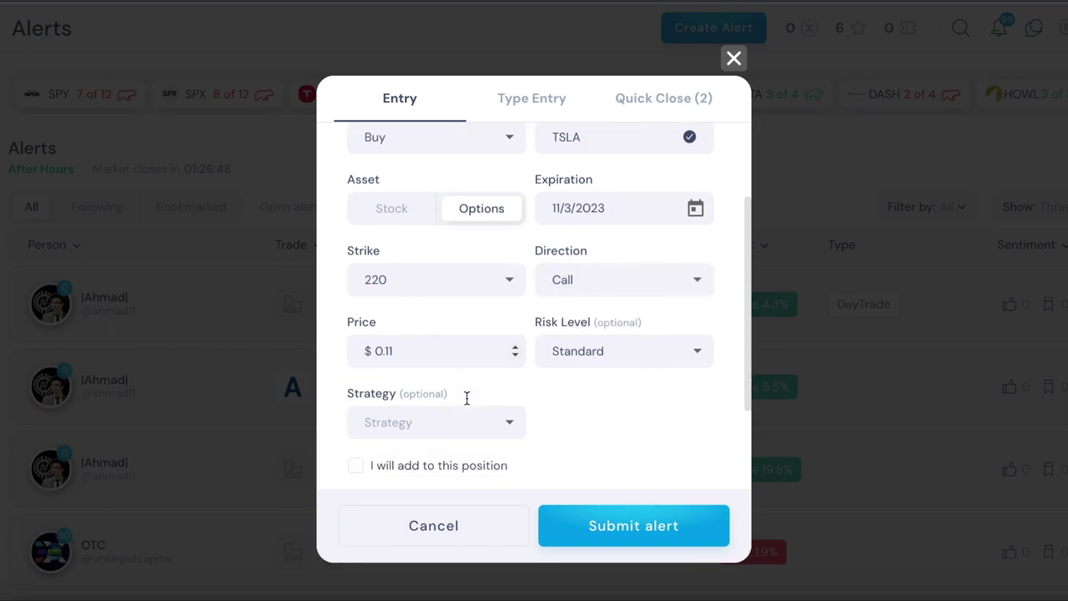
pyautogui.click(442, 362)
# Keep Standard risk, leave Strategy empty, and highlight the add-to-position wording.
pyautogui.click(599, 350)
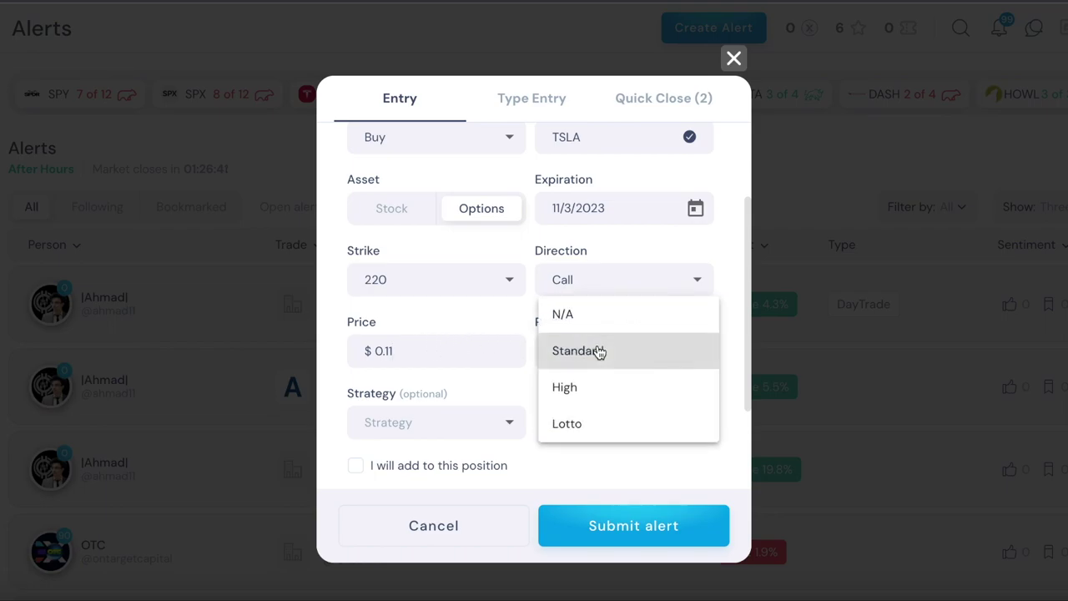
pyautogui.click(579, 473)
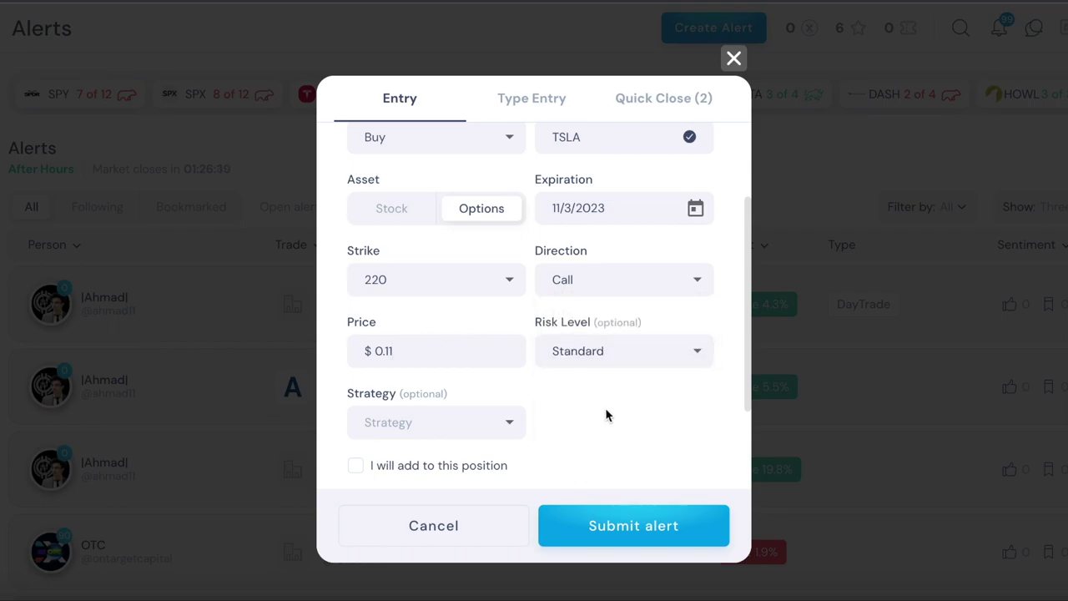
pyautogui.scroll(-1, 606, 416)
pyautogui.click(477, 389)
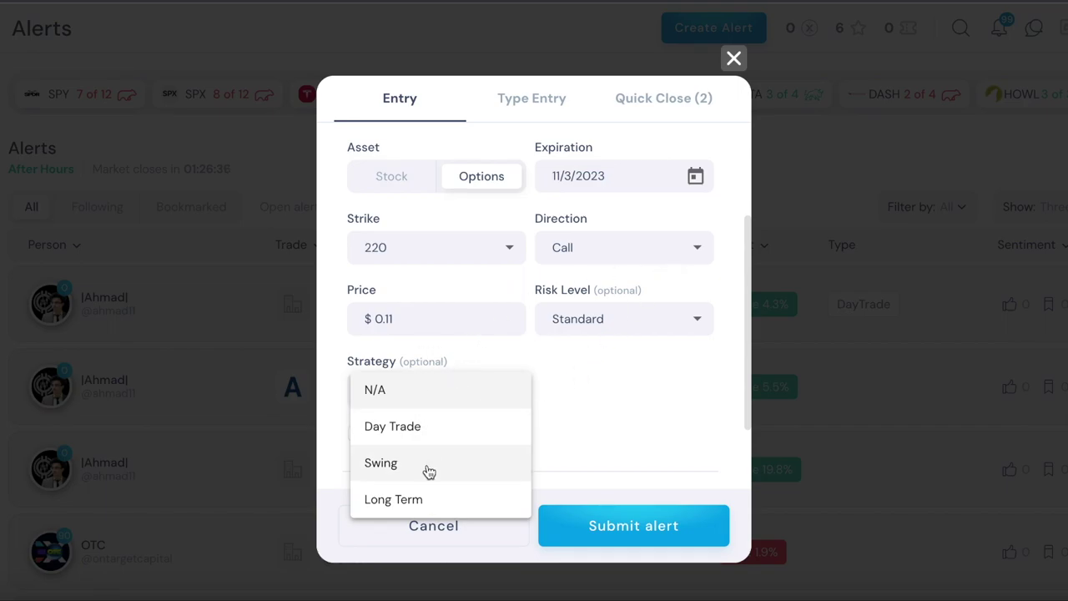
pyautogui.click(620, 372)
pyautogui.scroll(-3, 620, 374)
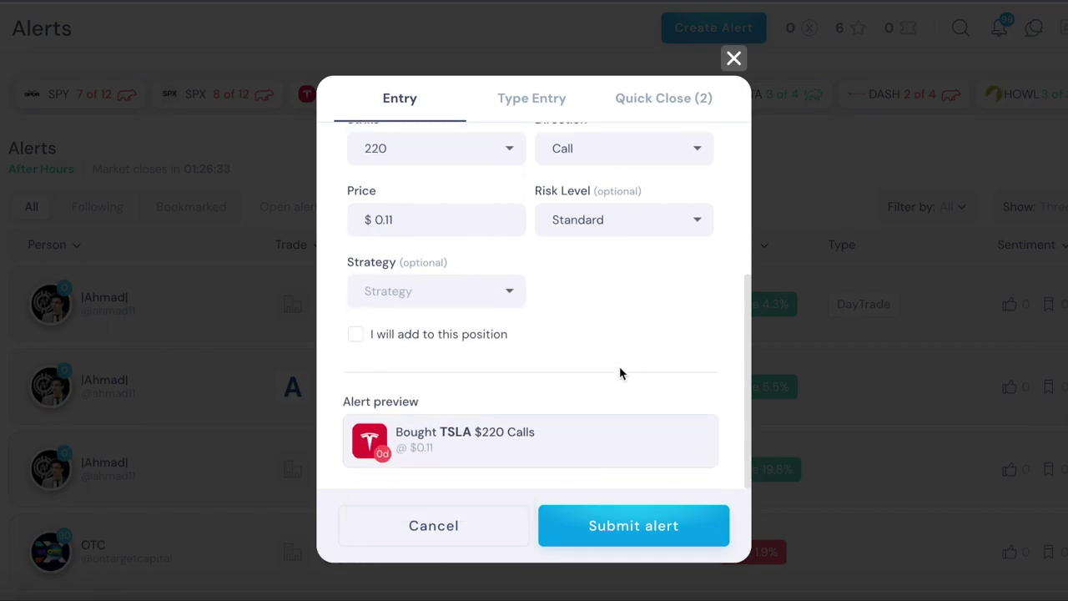
pyautogui.moveTo(510, 336); pyautogui.dragTo(423, 334)
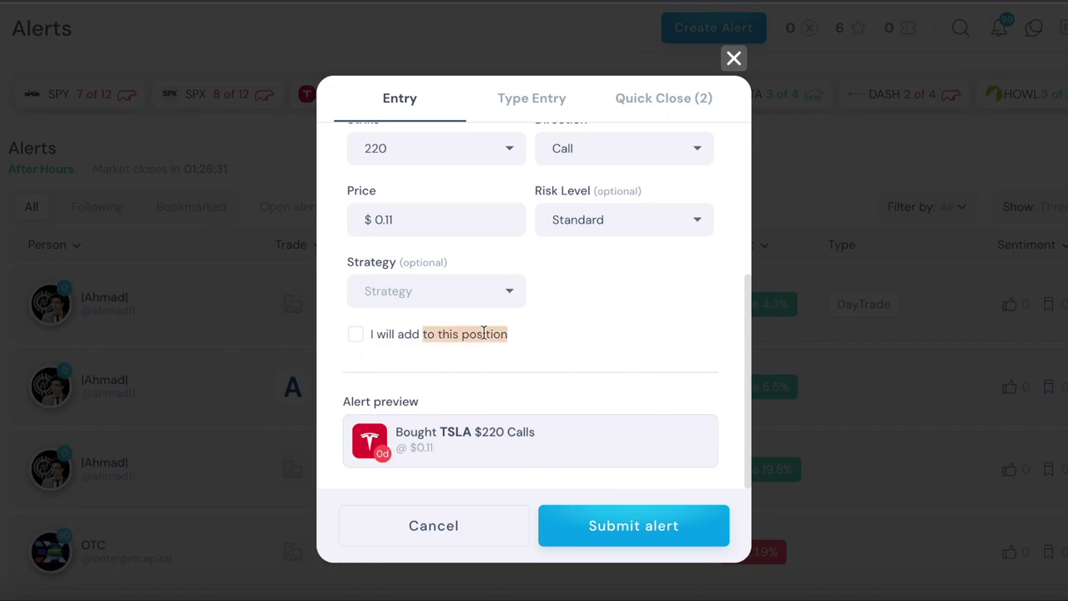
pyautogui.scroll(5, 484, 333)
# Switch to Type Entry and begin typing 'BTO AAPL 11/3 @' in the description.
pyautogui.click(540, 113)
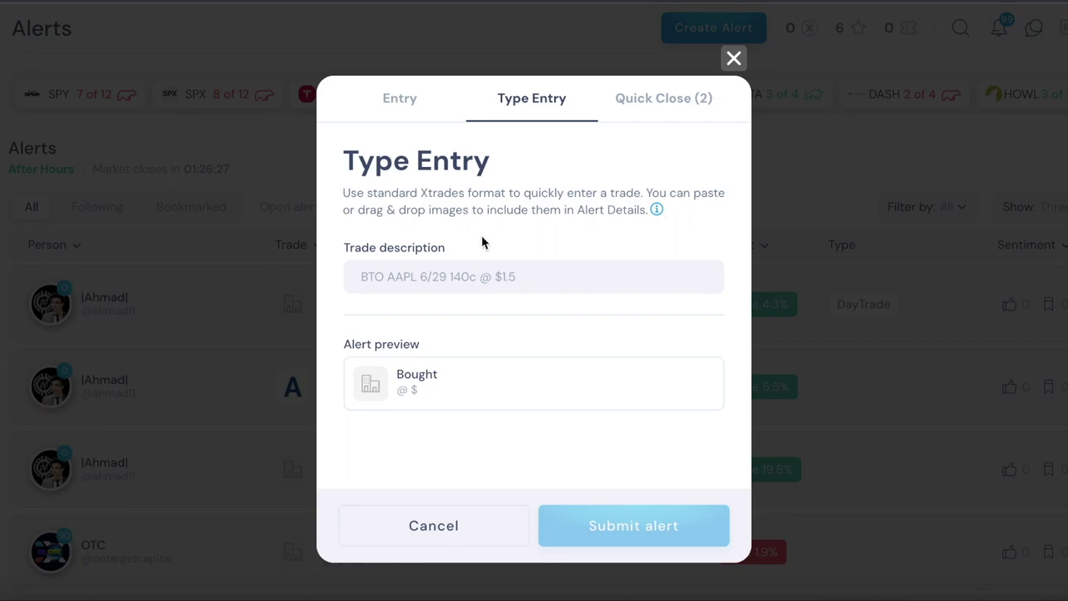
pyautogui.click(544, 278)
pyautogui.write('BTO')
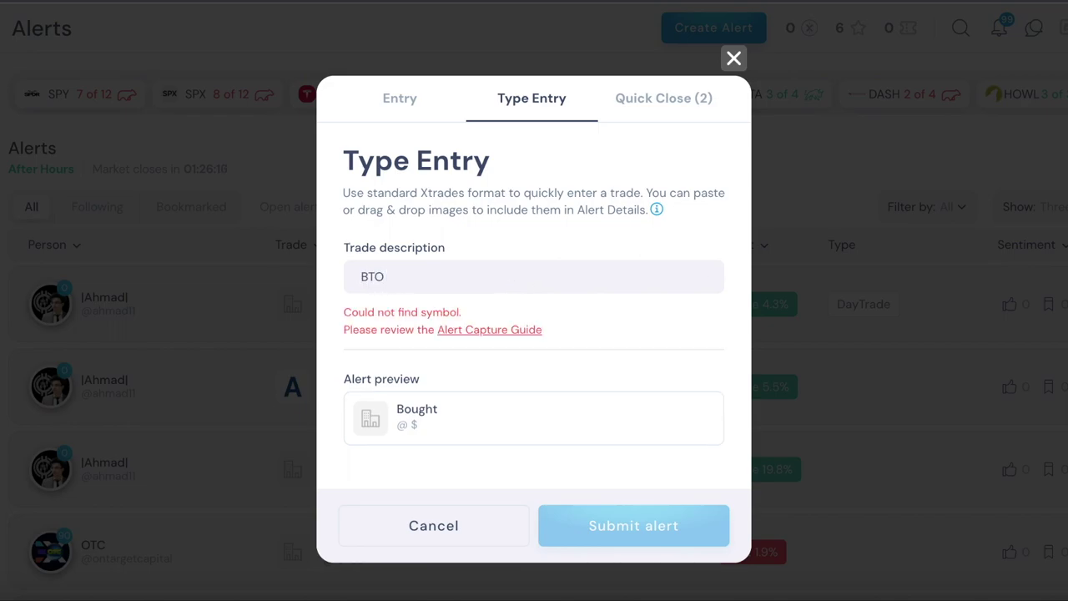
pyautogui.write(' AAPL')
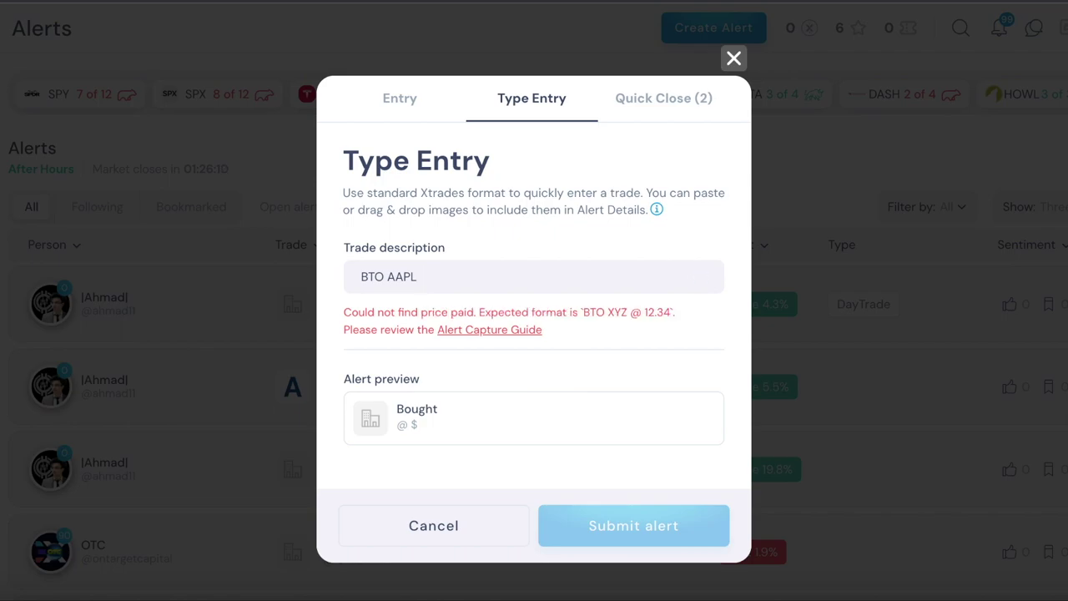
pyautogui.write(' 11/3 ')
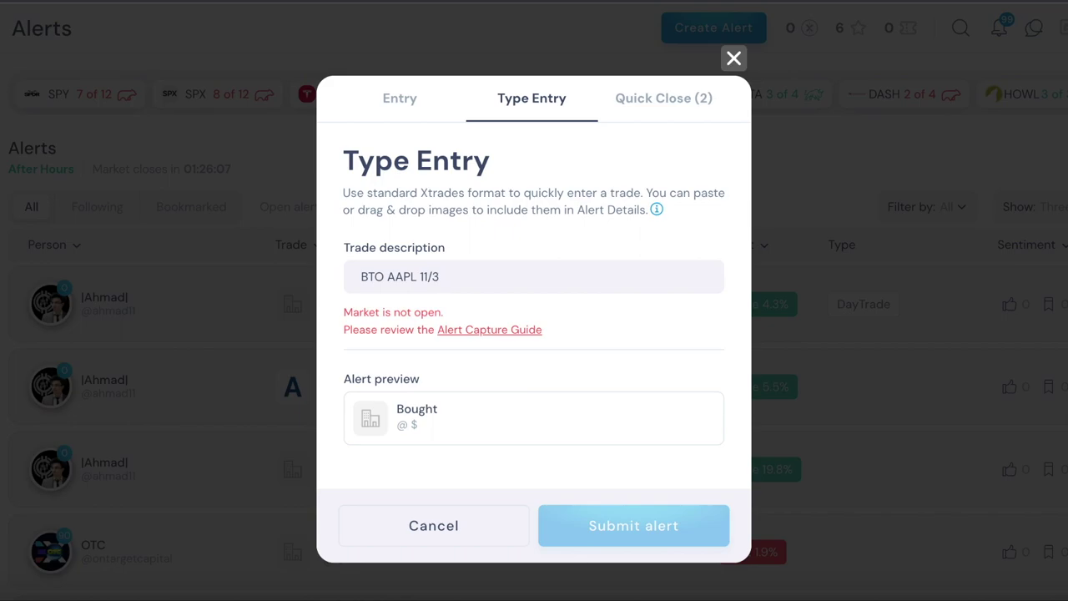
pyautogui.write('@')
# Complete the description as 'BTO AAPL 11/3 140C @0.44'.
pyautogui.press('BackSpace')
pyautogui.press('BackSpace')
pyautogui.press('BackSpace')
pyautogui.press('BackSpace')
pyautogui.press('BackSpace')
pyautogui.press('BackSpace')
pyautogui.press('BackSpace')
pyautogui.press('BackSpace')
pyautogui.press('BackSpace')
pyautogui.press('BackSpace')
pyautogui.press('BackSpace')
pyautogui.press('BackSpace')
pyautogui.press('BackSpace')
pyautogui.press('BackSpace')
pyautogui.press('BackSpace')
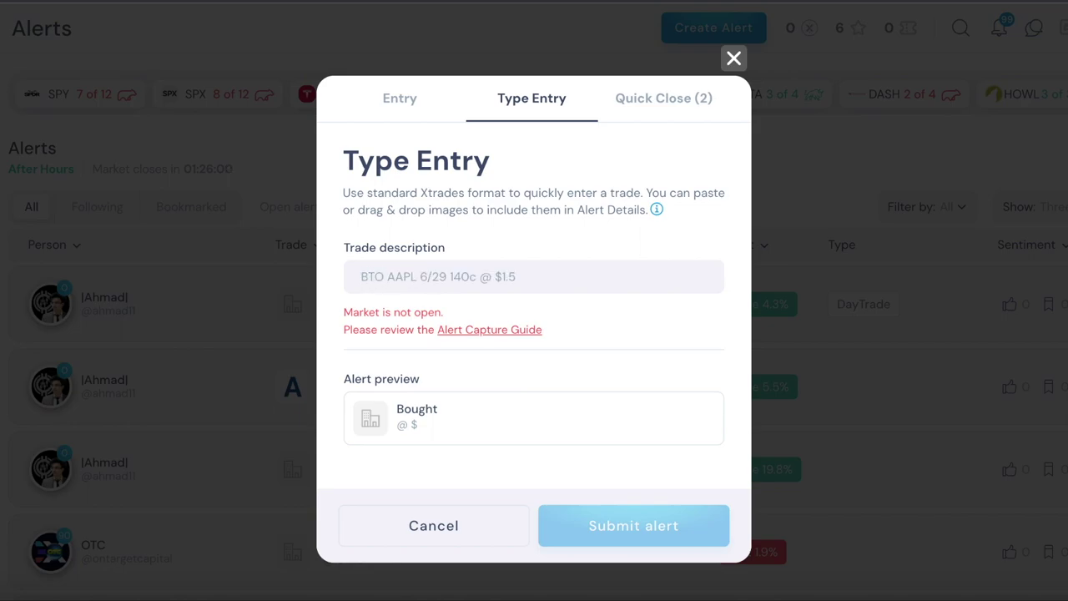
pyautogui.hotkey('ctrl', 'z')
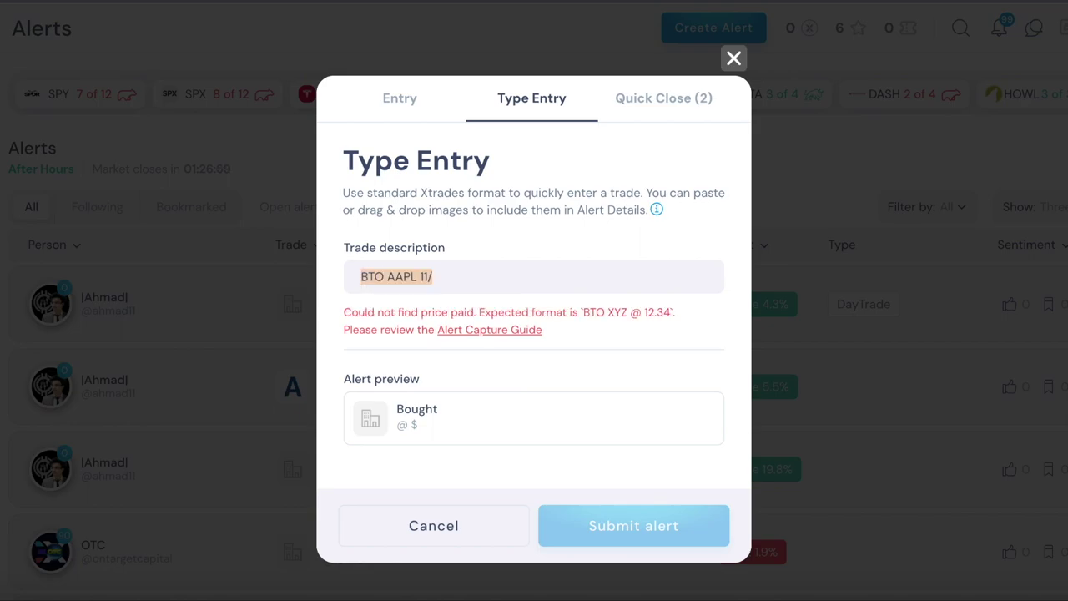
pyautogui.press('End')
pyautogui.write('3 140C')
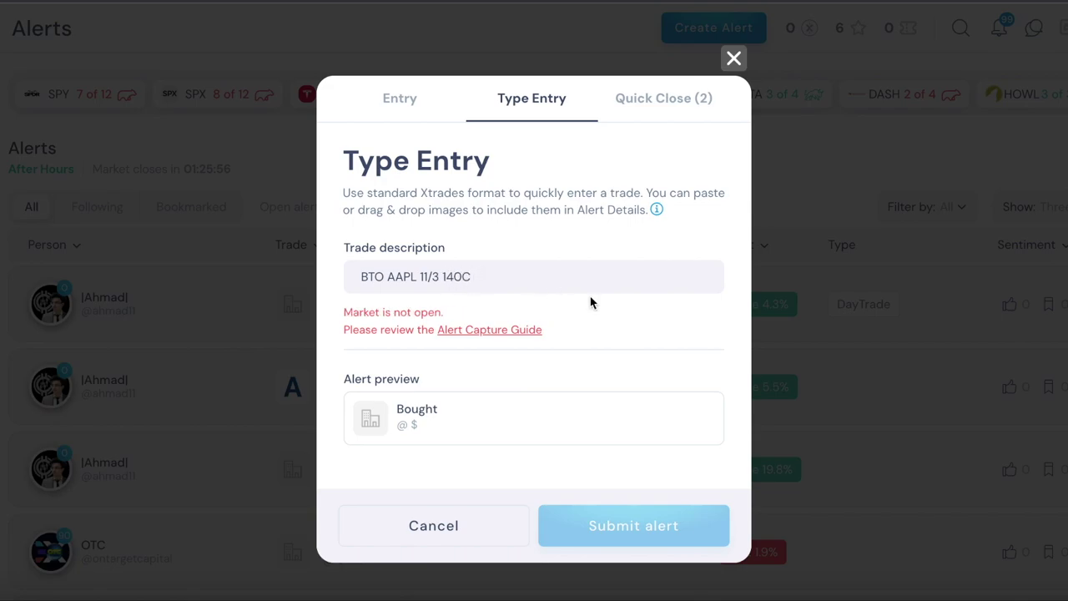
pyautogui.moveTo(472, 276); pyautogui.dragTo(459, 275)
pyautogui.click(470, 276)
pyautogui.press('BackSpace')
pyautogui.press('BackSpace')
pyautogui.write('C @')
pyautogui.write('0')
pyautogui.write('.44')
# Highlight the symbol, date, strike and price parts, then clear the description.
pyautogui.moveTo(553, 270); pyautogui.dragTo(362, 274)
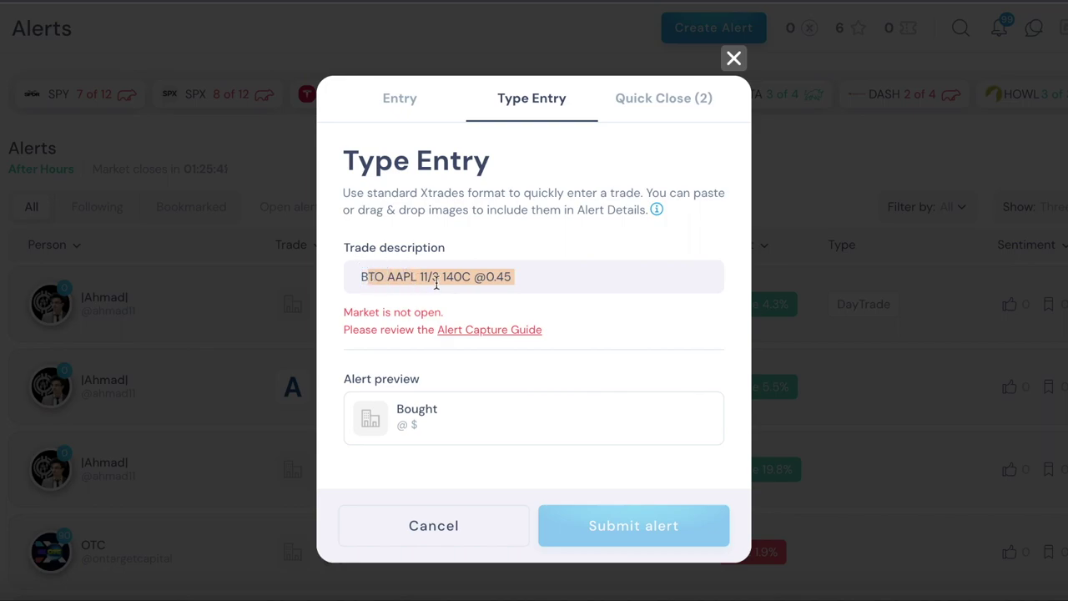
pyautogui.click(363, 276)
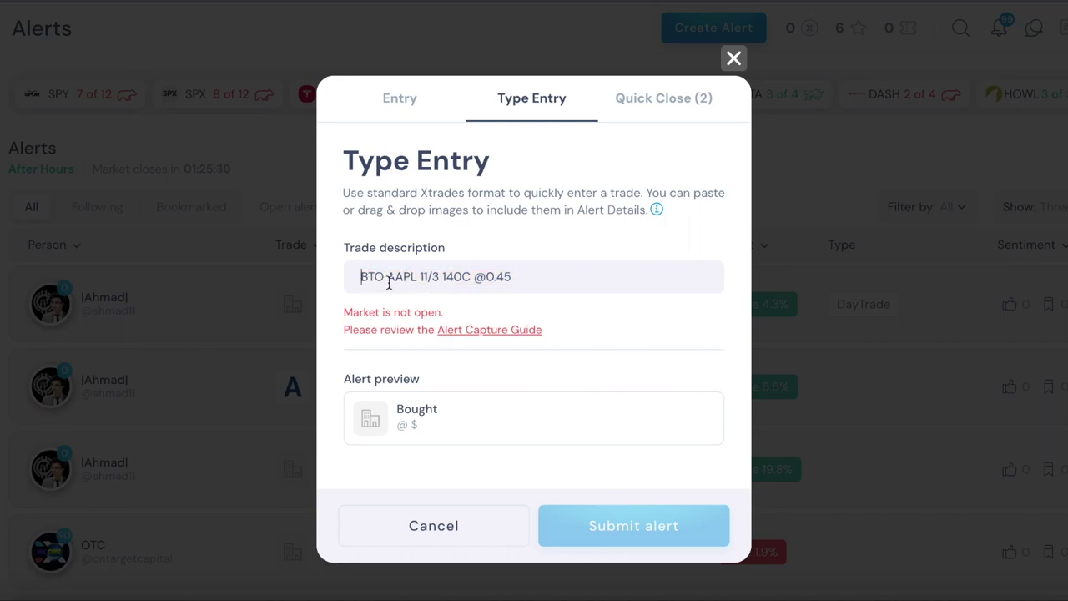
pyautogui.moveTo(417, 278); pyautogui.dragTo(443, 277)
pyautogui.click(471, 277)
pyautogui.click(545, 277)
pyautogui.moveTo(524, 277); pyautogui.dragTo(470, 277)
pyautogui.click(538, 277)
pyautogui.moveTo(584, 277); pyautogui.dragTo(385, 274)
pyautogui.press('BackSpace')
pyautogui.press('BackSpace')
pyautogui.press('BackSpace')
pyautogui.press('BackSpace')
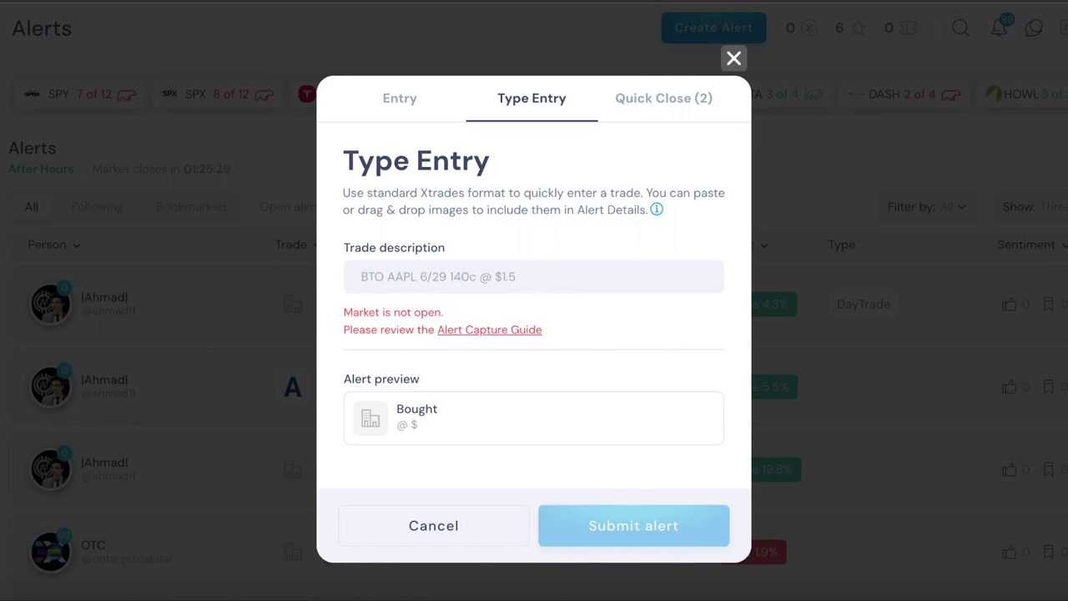
pyautogui.write('BTO AAPL ')
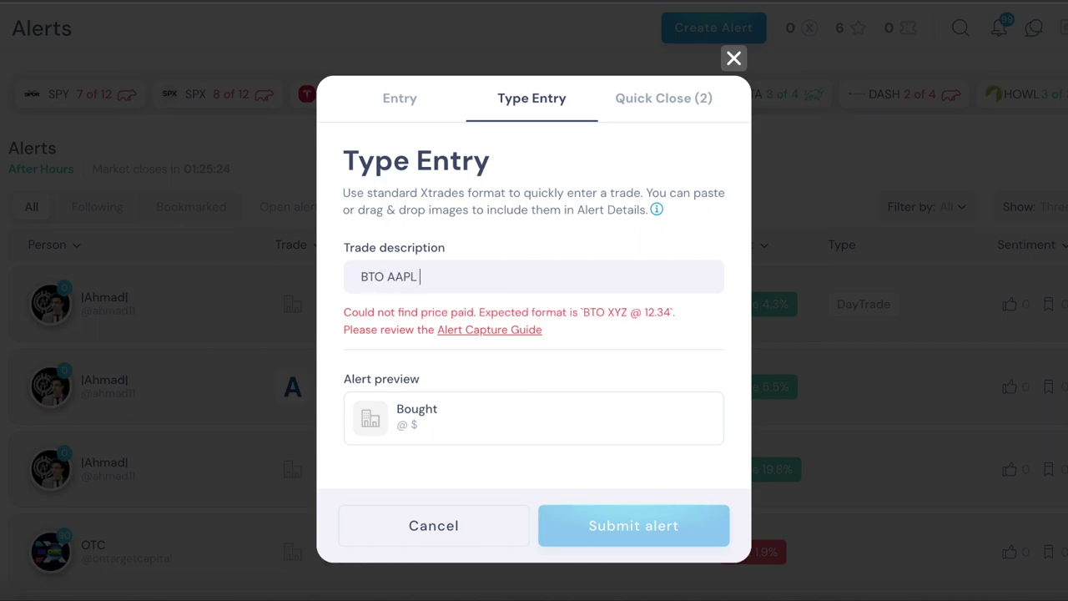
pyautogui.write('@120')
pyautogui.press('BackSpace')
pyautogui.press('BackSpace')
pyautogui.press('BackSpace')
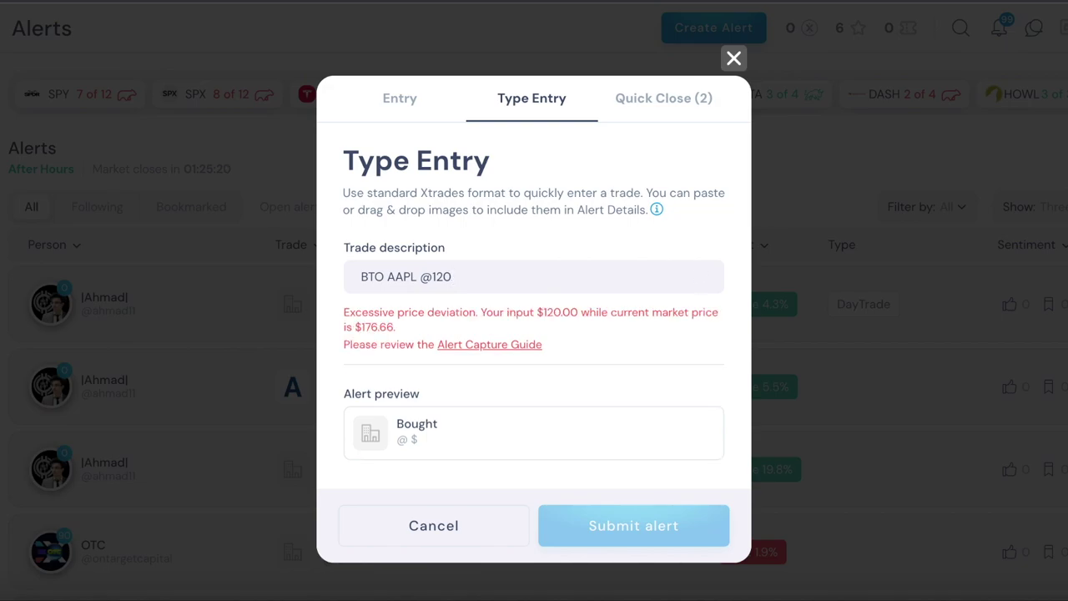
pyautogui.write('70.22')
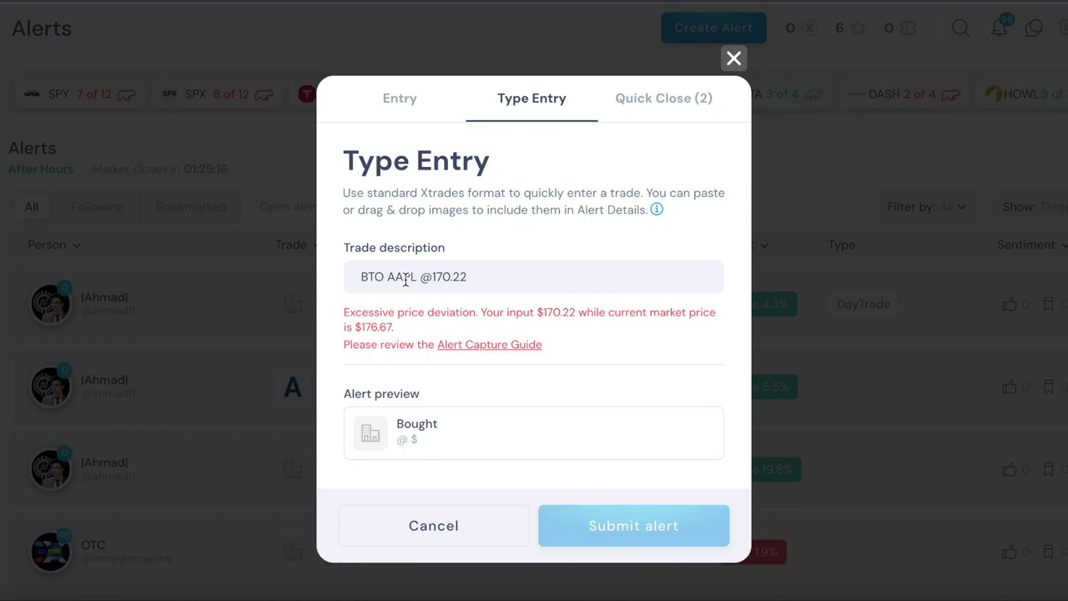
pyautogui.moveTo(486, 272); pyautogui.dragTo(425, 275)
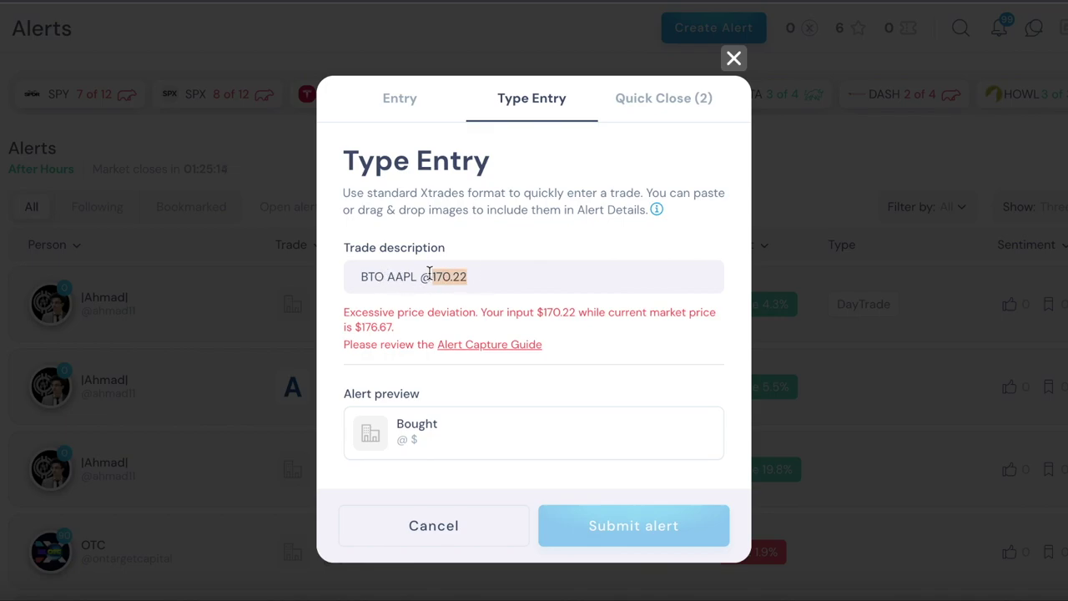
pyautogui.click(443, 275)
pyautogui.moveTo(489, 278); pyautogui.dragTo(342, 276)
pyautogui.press('BackSpace')
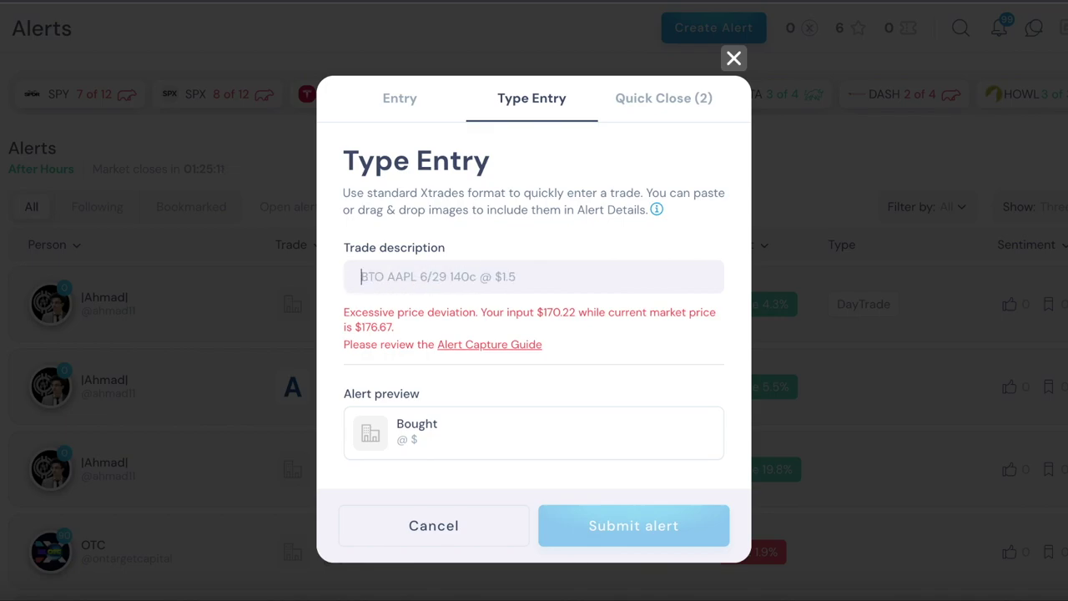
# Type an 'STC AAPL @' sell-to-close entry, then clear it.
pyautogui.write('STC')
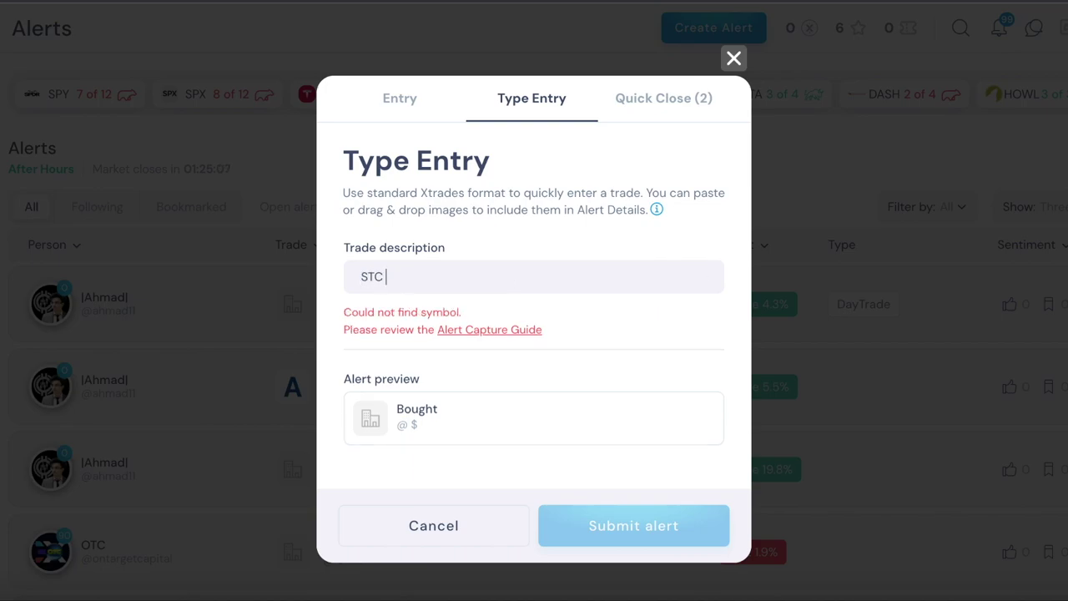
pyautogui.write(' AAPL @')
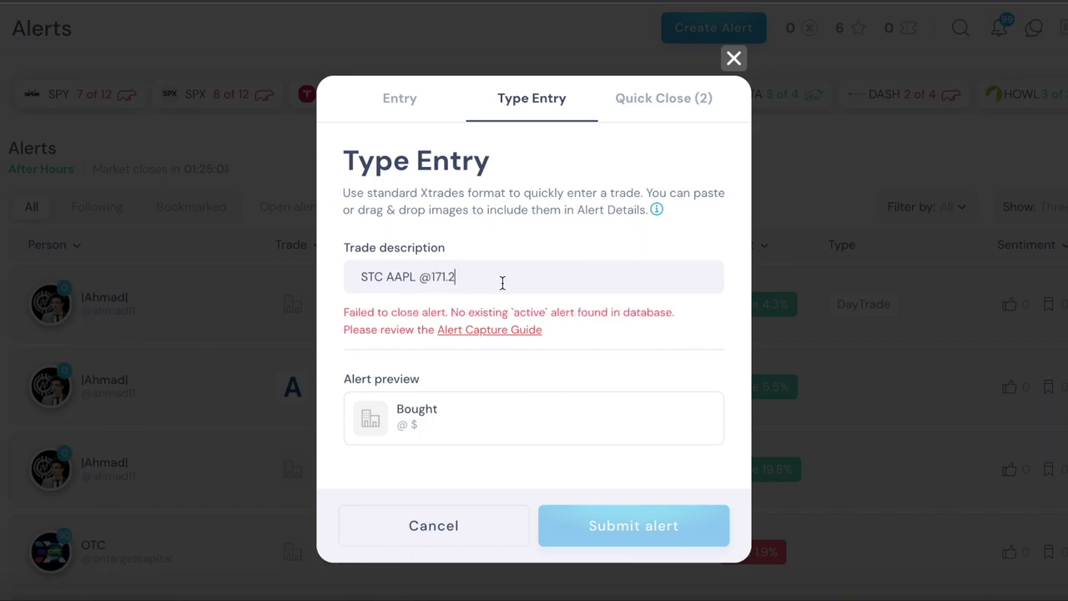
pyautogui.moveTo(503, 281); pyautogui.dragTo(286, 248)
pyautogui.press('BackSpace')
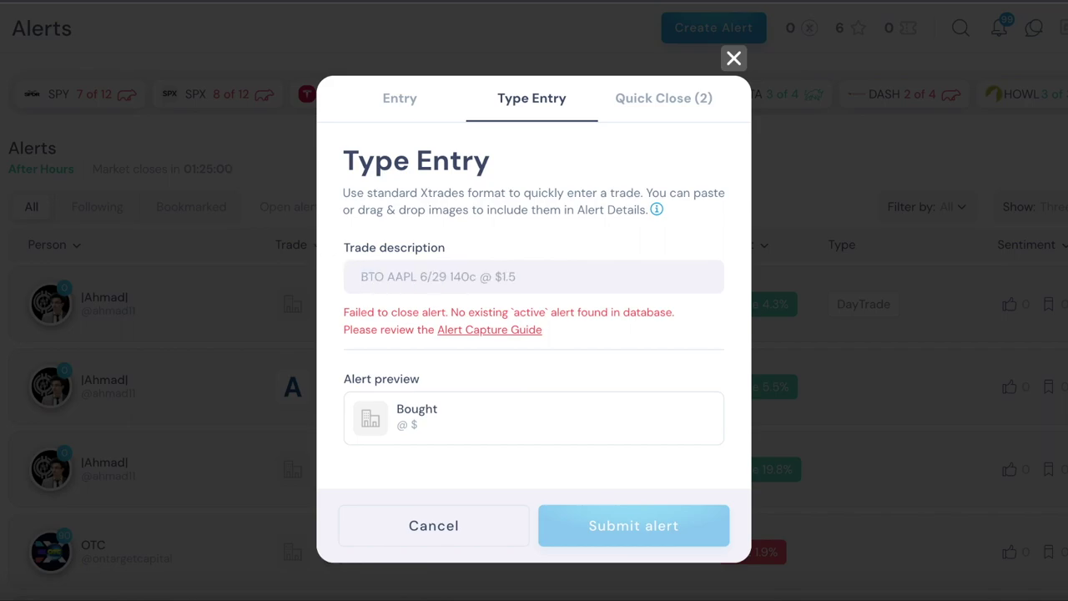
pyautogui.write('STO')
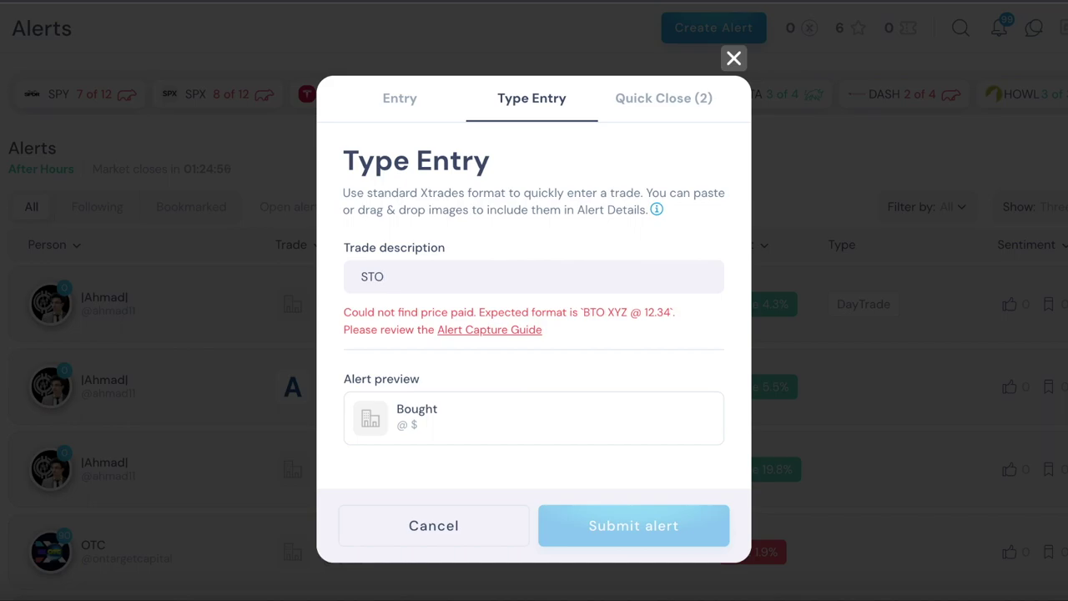
pyautogui.press('BackSpace')
pyautogui.press('BackSpace')
pyautogui.press('BackSpace')
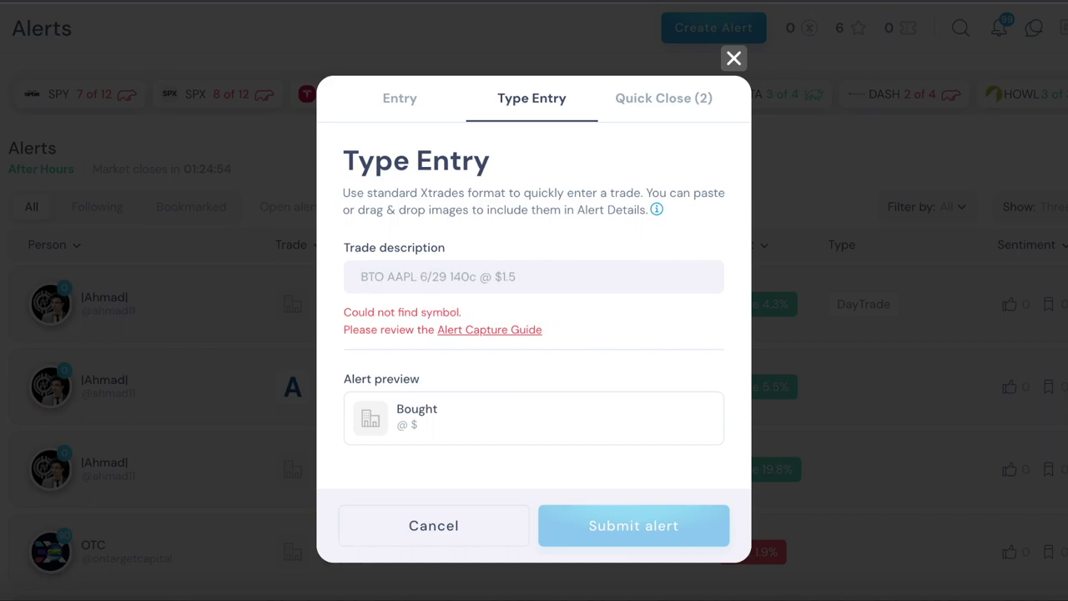
pyautogui.write('BT')
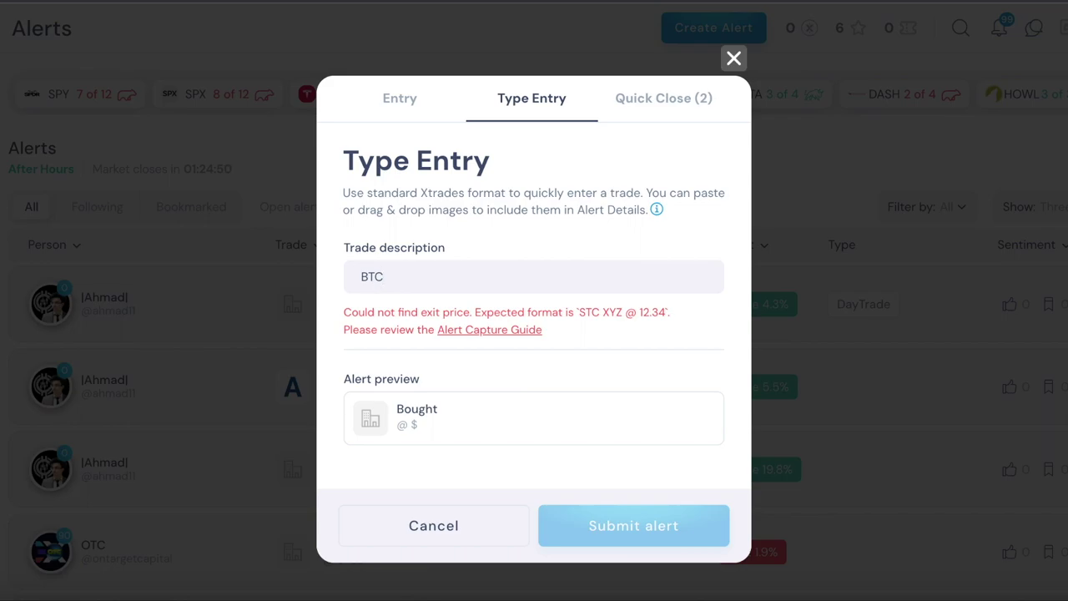
pyautogui.write('C ')
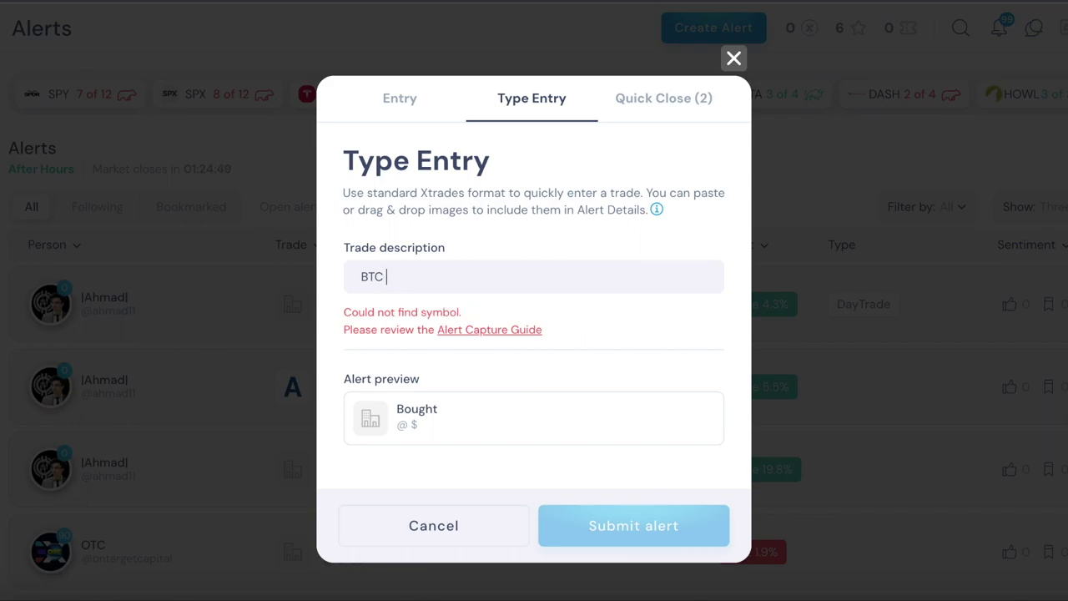
pyautogui.write('BTO STC STO AAPL')
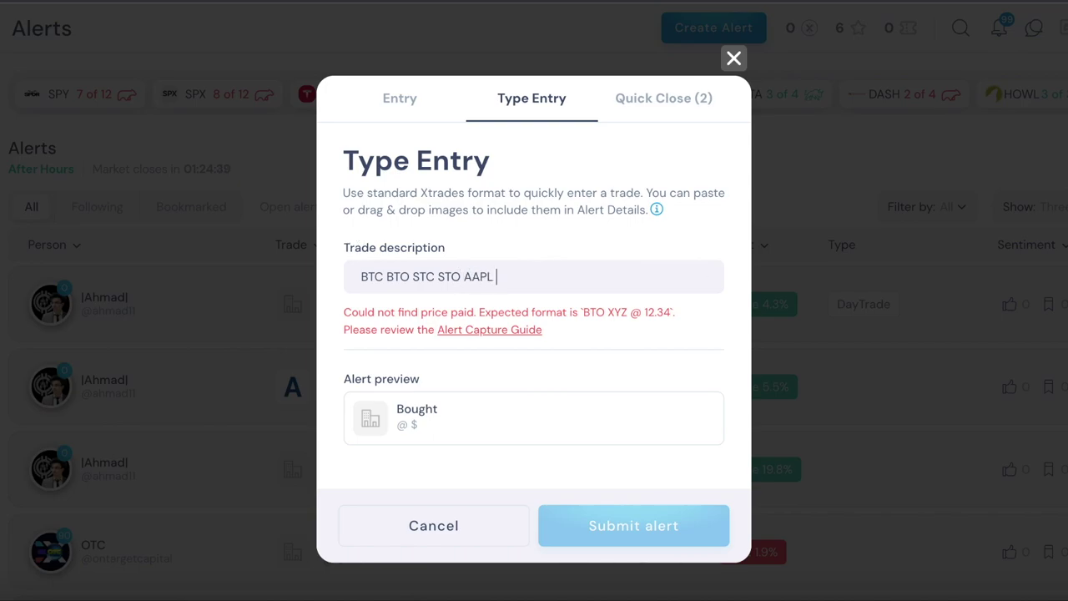
pyautogui.write(' 11/3 140C')
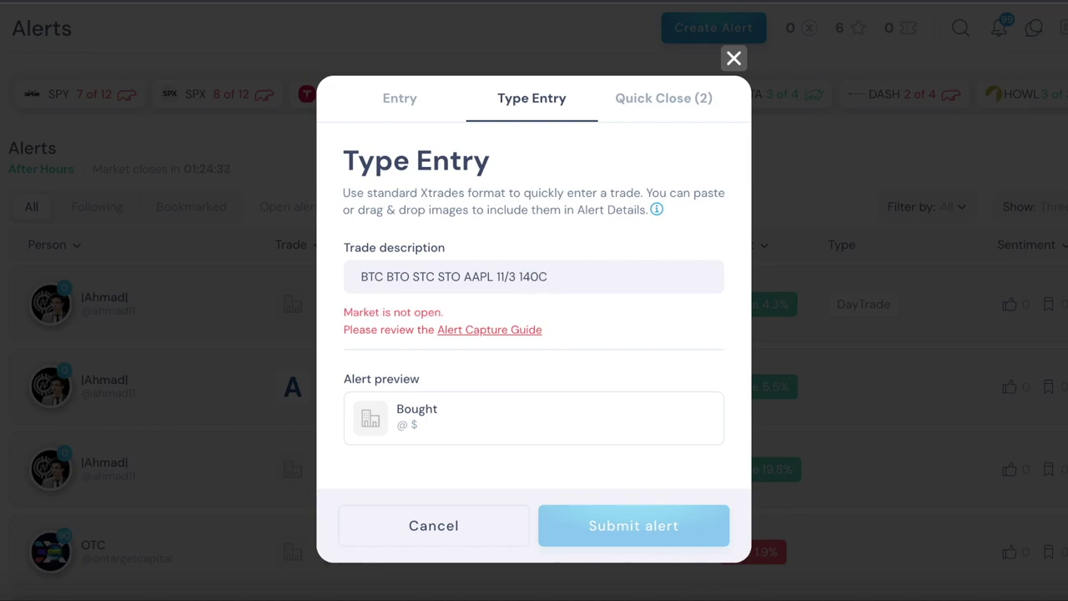
pyautogui.write('P')
pyautogui.write('@12.30')
pyautogui.moveTo(622, 278); pyautogui.dragTo(361, 278)
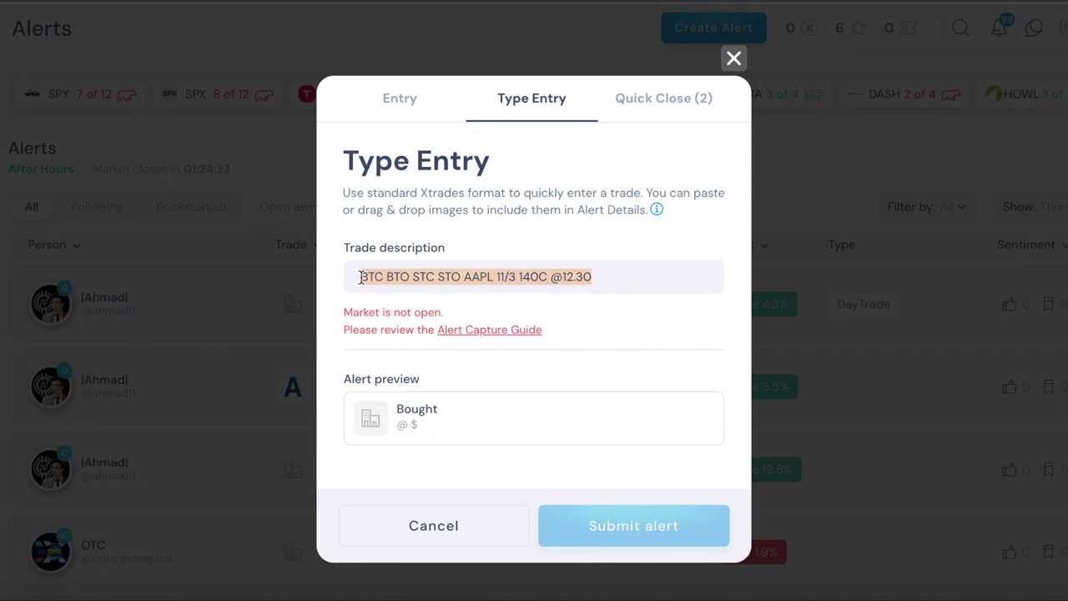
pyautogui.press('BackSpace')
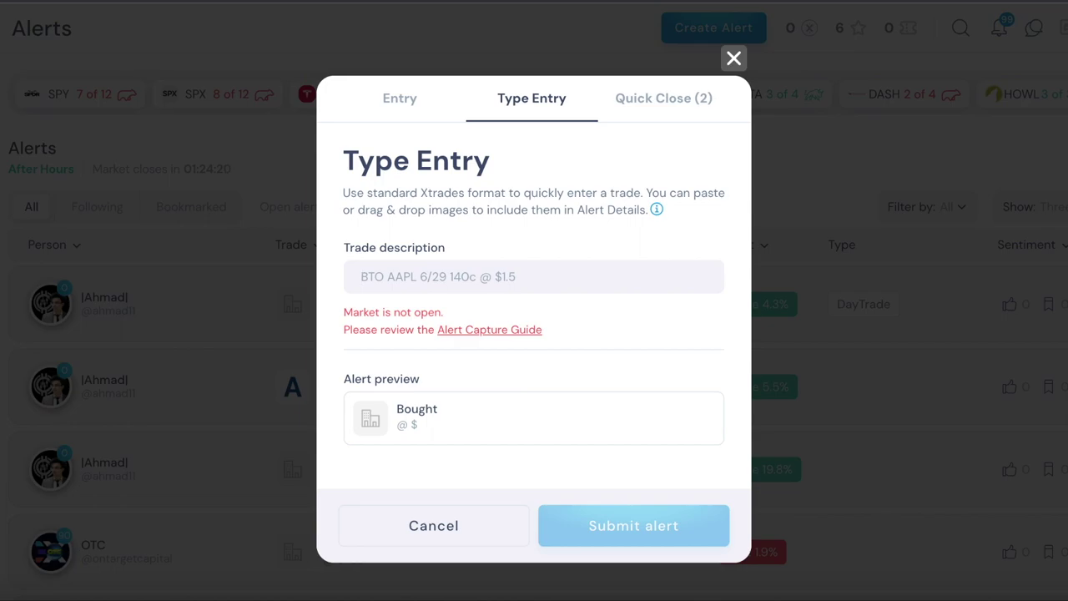